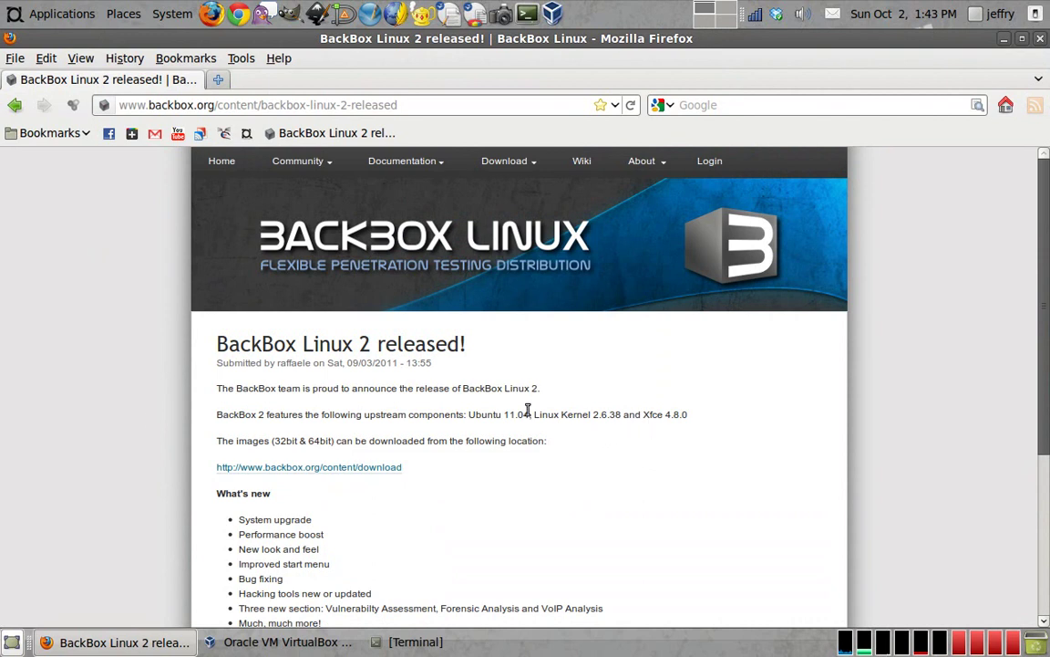
Step: Skim the BackBox Linux 2 release page, minimize the browser and switch to the VirtualBox Manager window
scroll(152, 421, "down", 2)
scroll(152, 420, "up", 2)
left_click(1003, 39)
left_click_drag(534, 42, 491, 43)
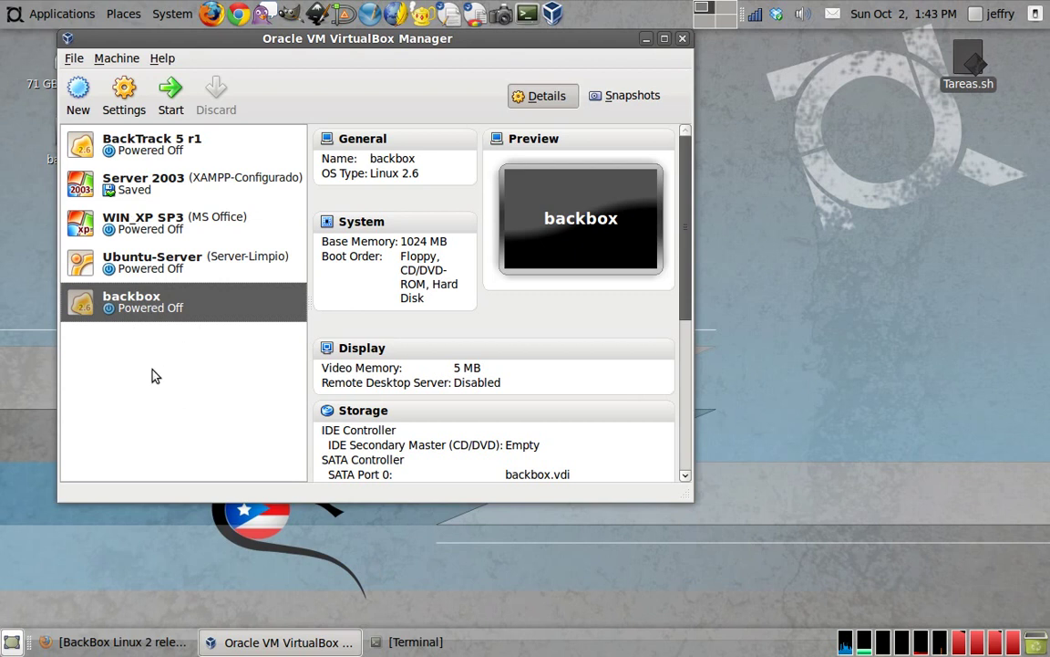
Step: Start a new virtual machine named backbox3 with operating system Linux and version Linux 2.6
key("ctrl+n")
left_click(533, 431)
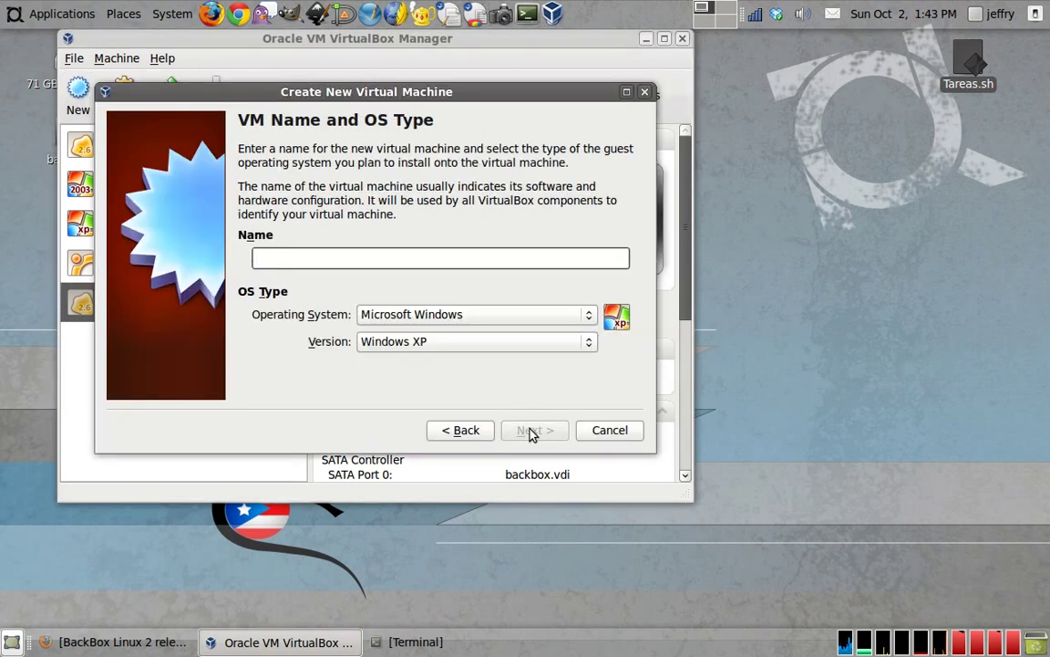
type("backbox3")
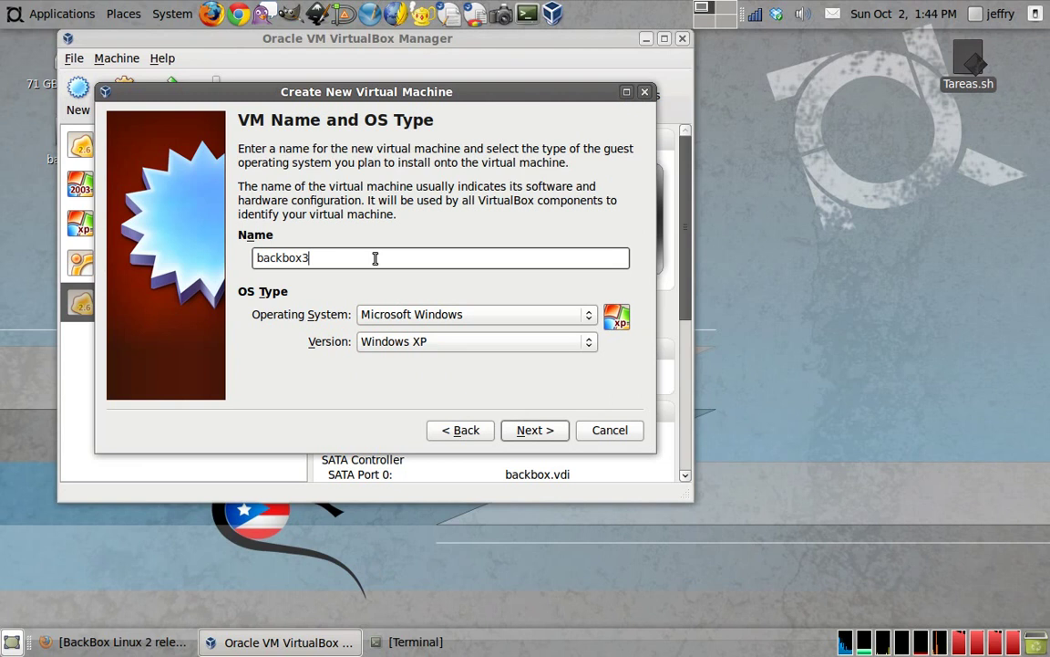
left_click(431, 321)
left_click(436, 332)
left_click(438, 352)
left_click(480, 93)
left_click(534, 430)
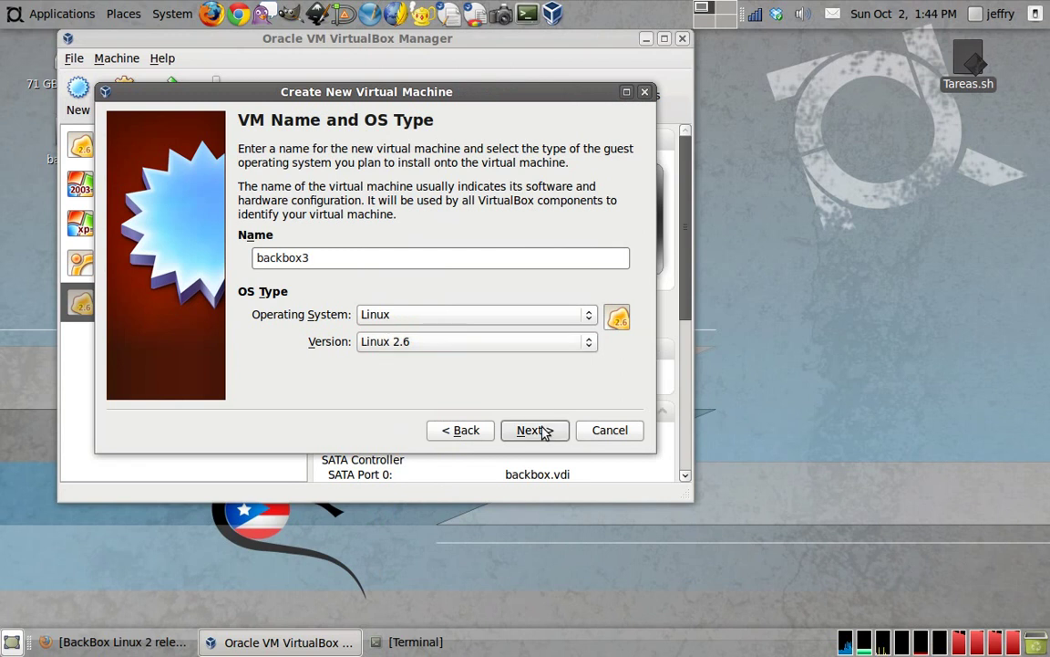
Step: Set the new virtual machine's base memory size to 1024 MB
double_click(582, 225)
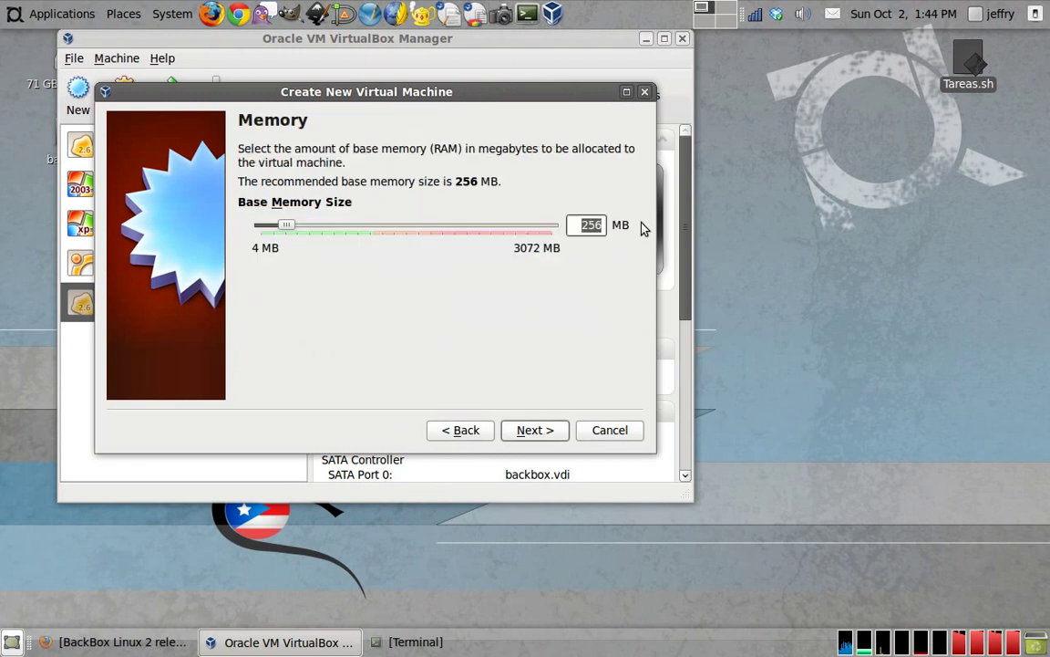
type("1024")
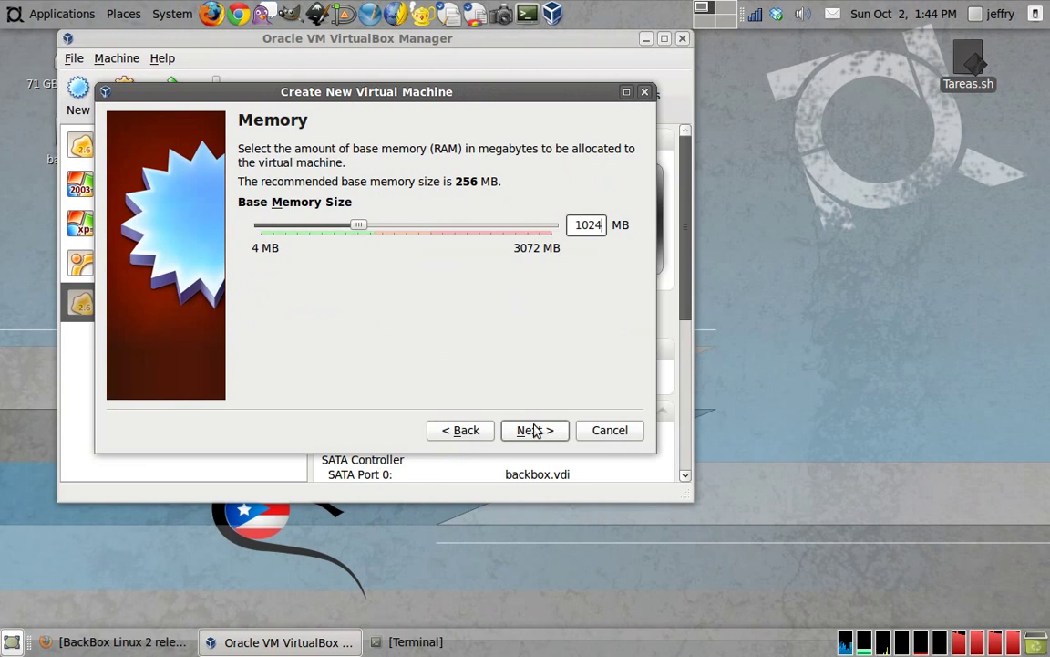
left_click(503, 429)
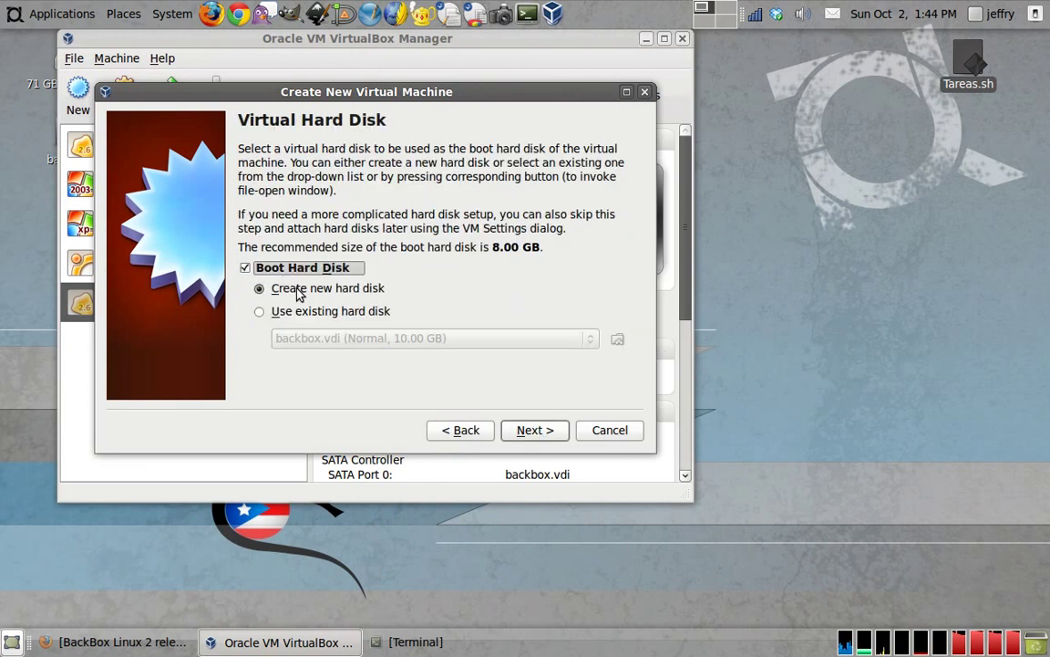
Step: Create a new 8.00 GB dynamically allocated VDI boot disk named backbox3 and finish creating the virtual machine
left_click(535, 431)
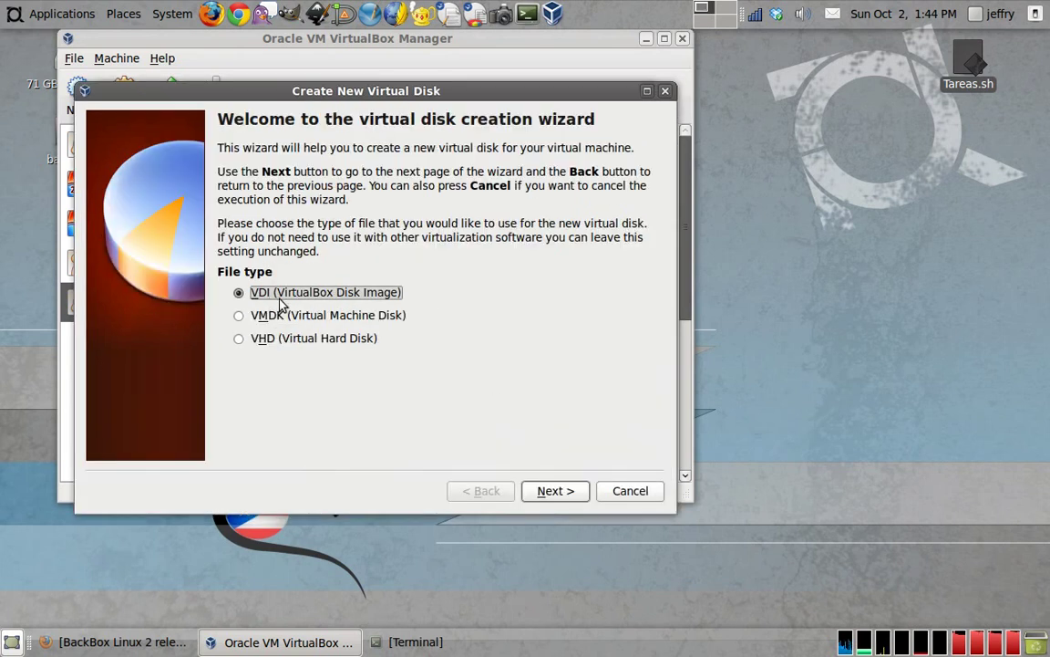
left_click(577, 503)
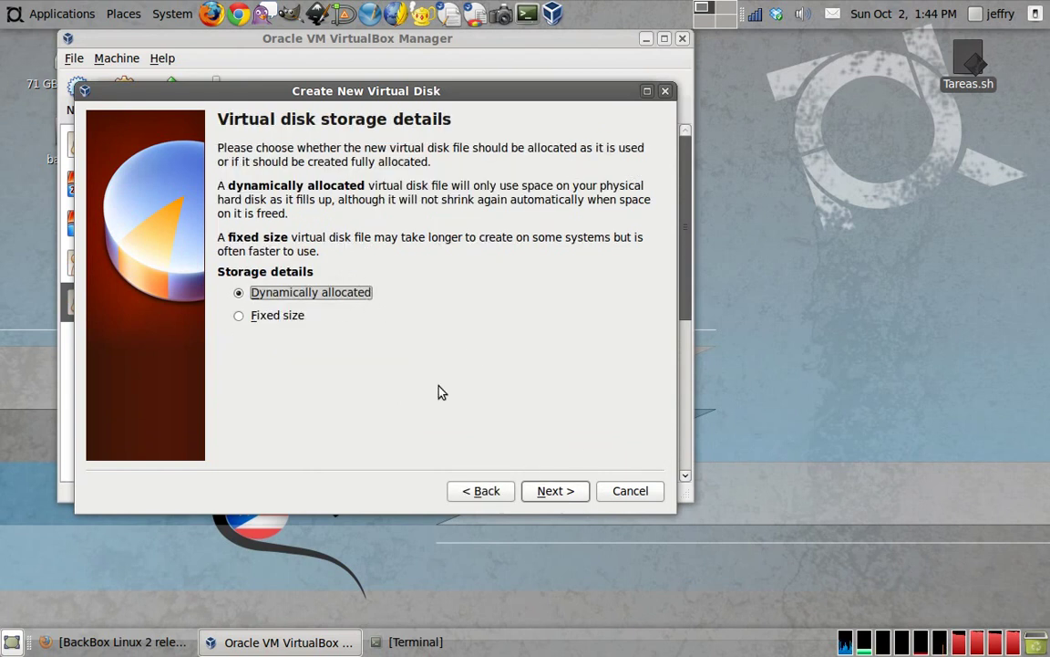
left_click(545, 494)
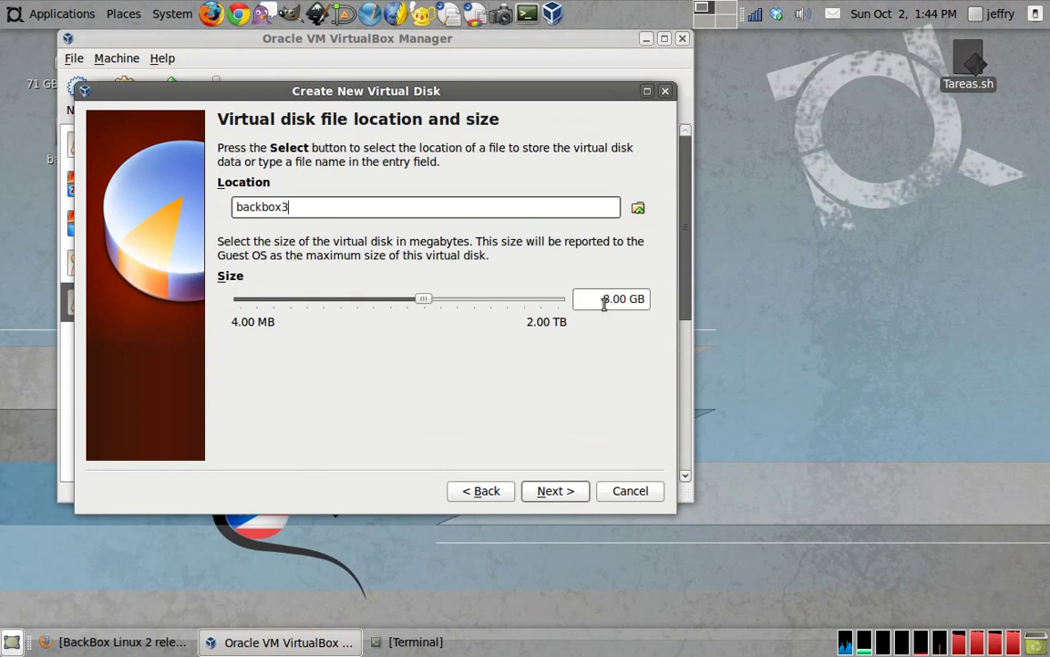
left_click(556, 491)
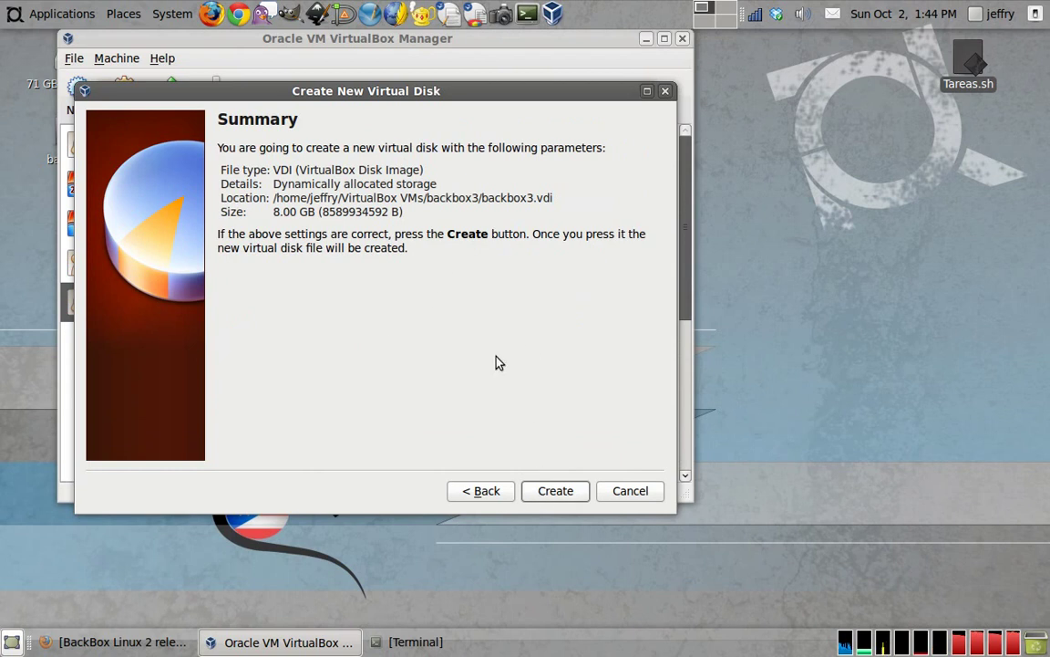
left_click(558, 489)
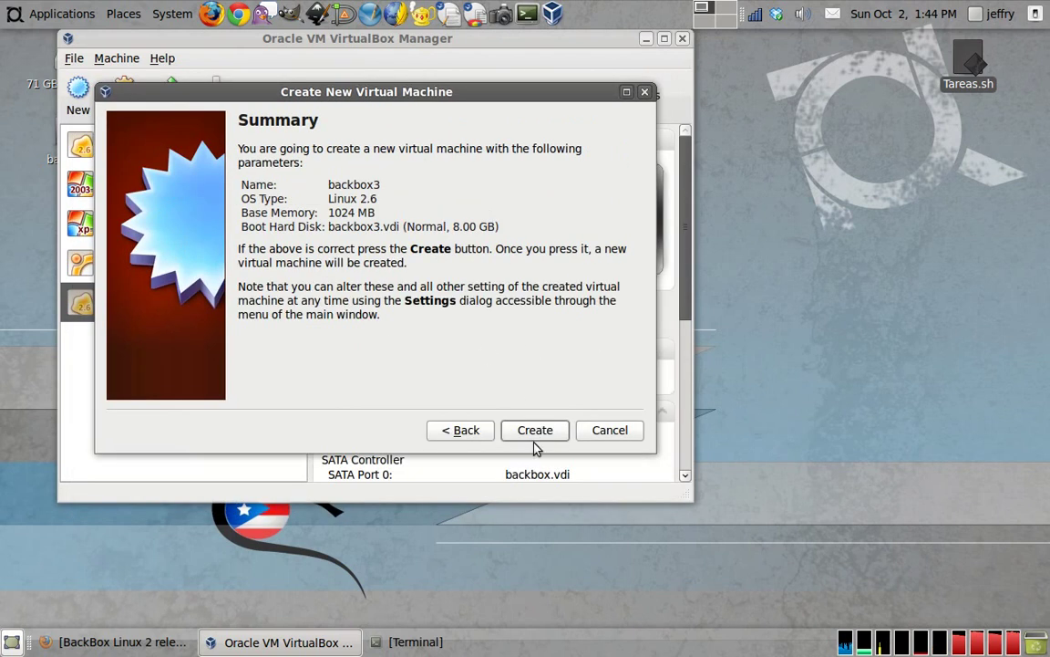
left_click(534, 434)
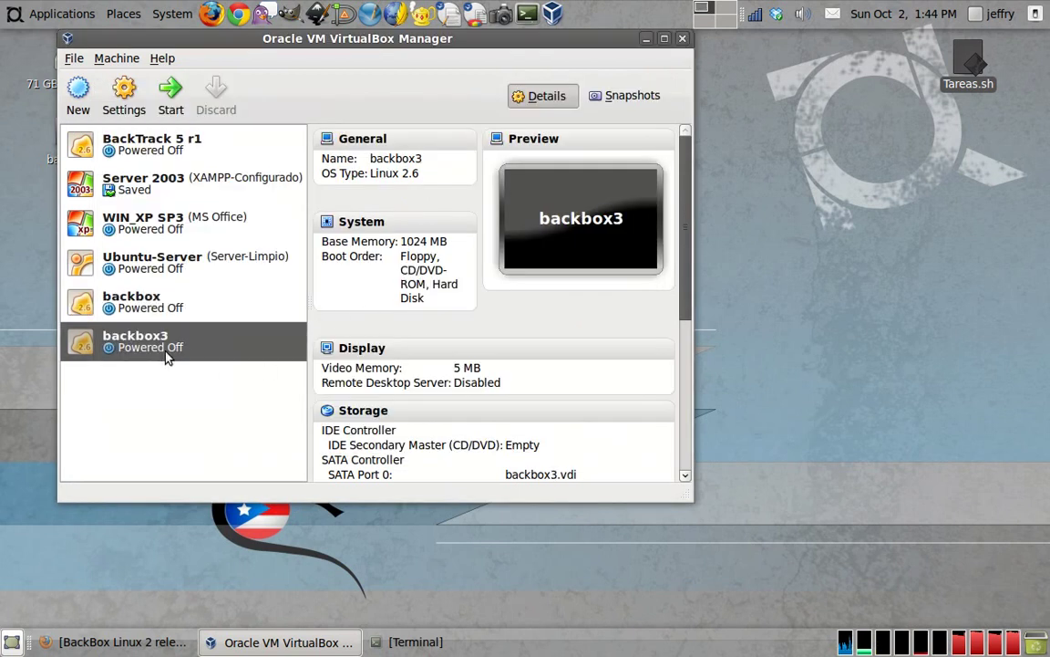
Step: Attach backbox3's network Adapter 1 to a Bridged Adapter on wlan0, check its shared folders, and save the settings
left_click(124, 91)
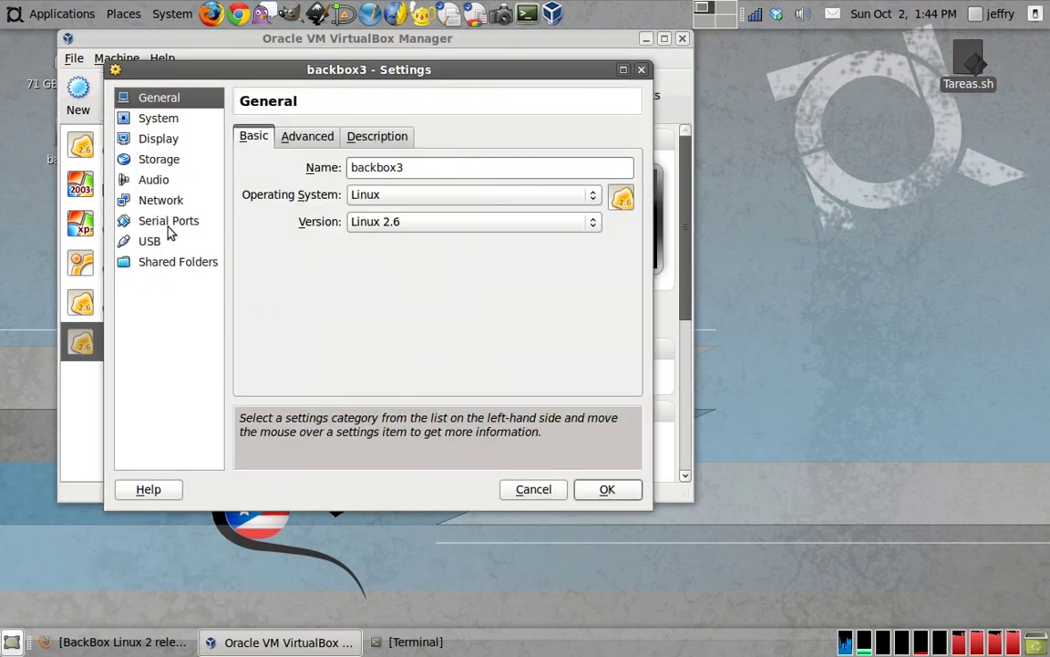
left_click(164, 202)
left_click(398, 191)
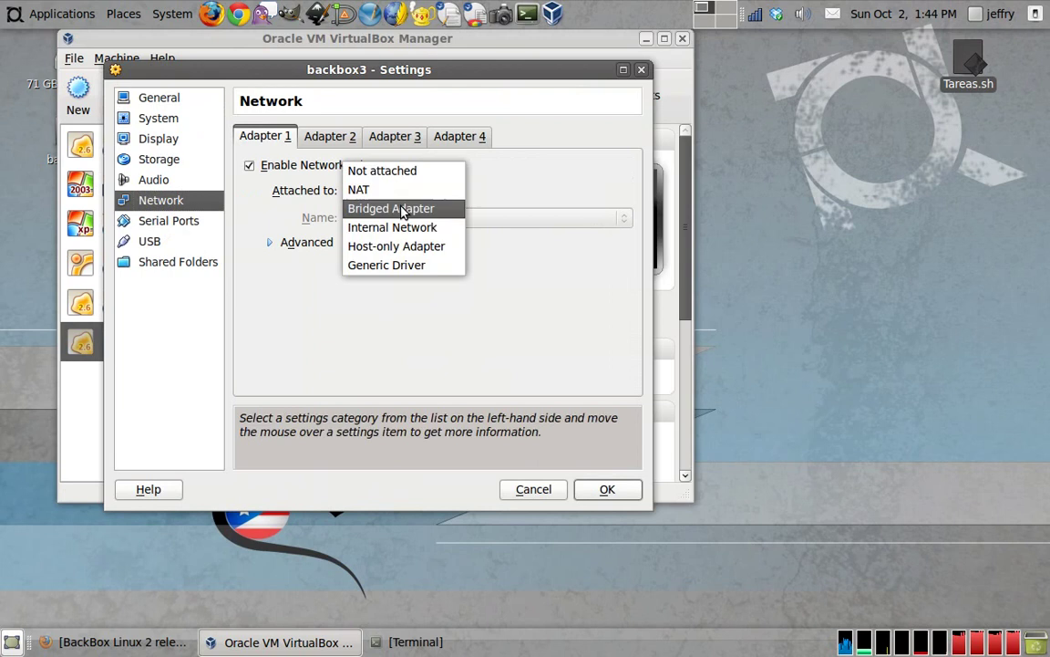
left_click(402, 209)
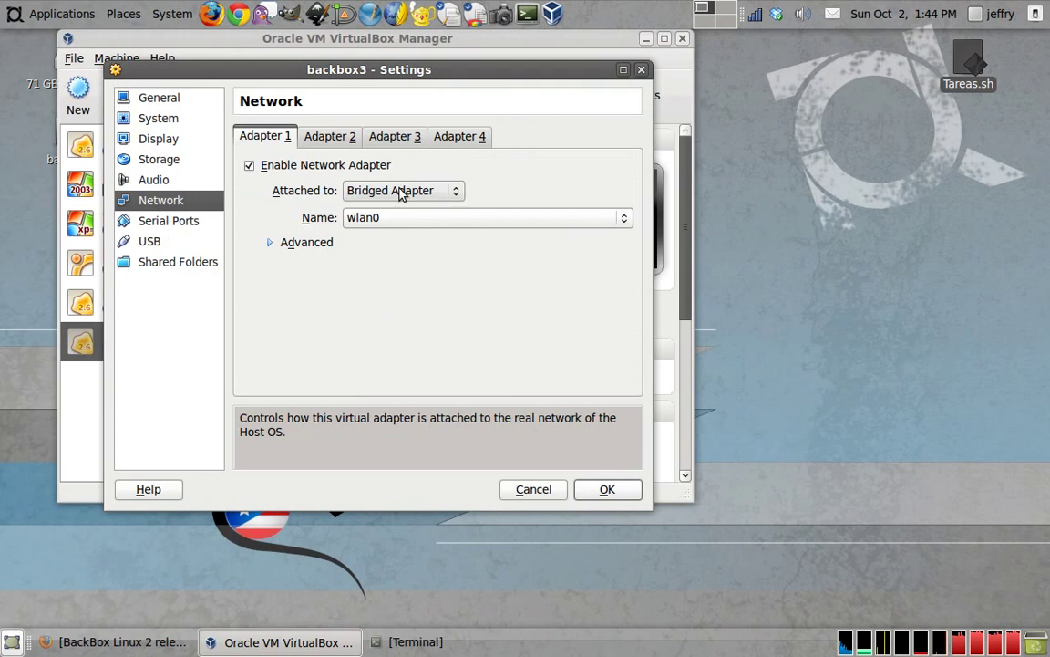
left_click(361, 224)
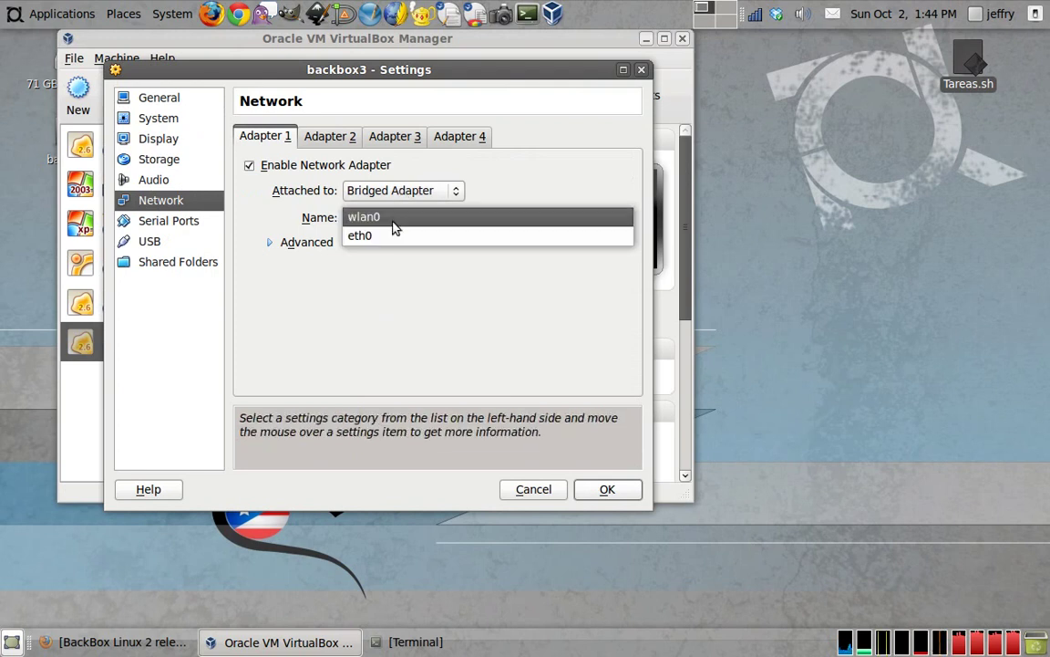
left_click(393, 221)
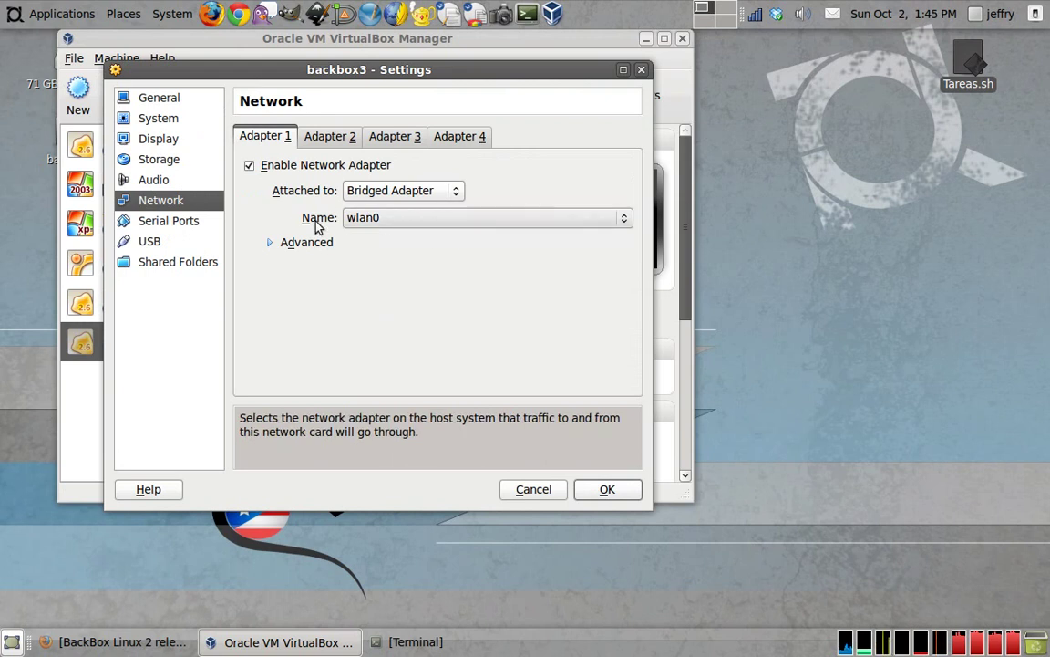
left_click(176, 266)
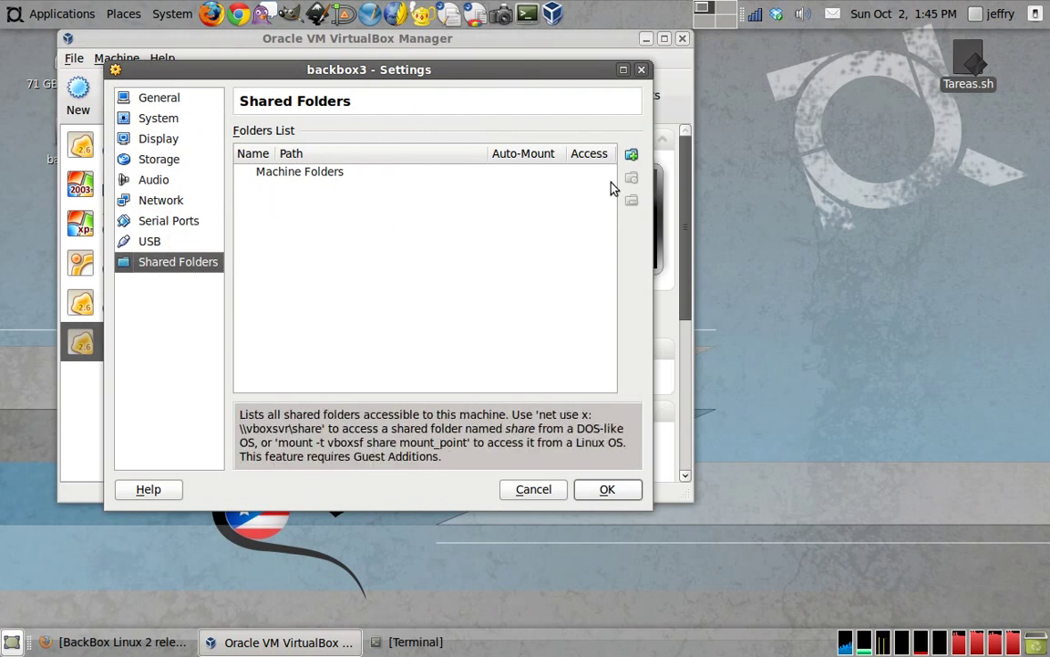
left_click(604, 489)
Step: Start backbox3 and choose backbox-2-i386.iso as its installation media in the First Run Wizard
left_click(170, 95)
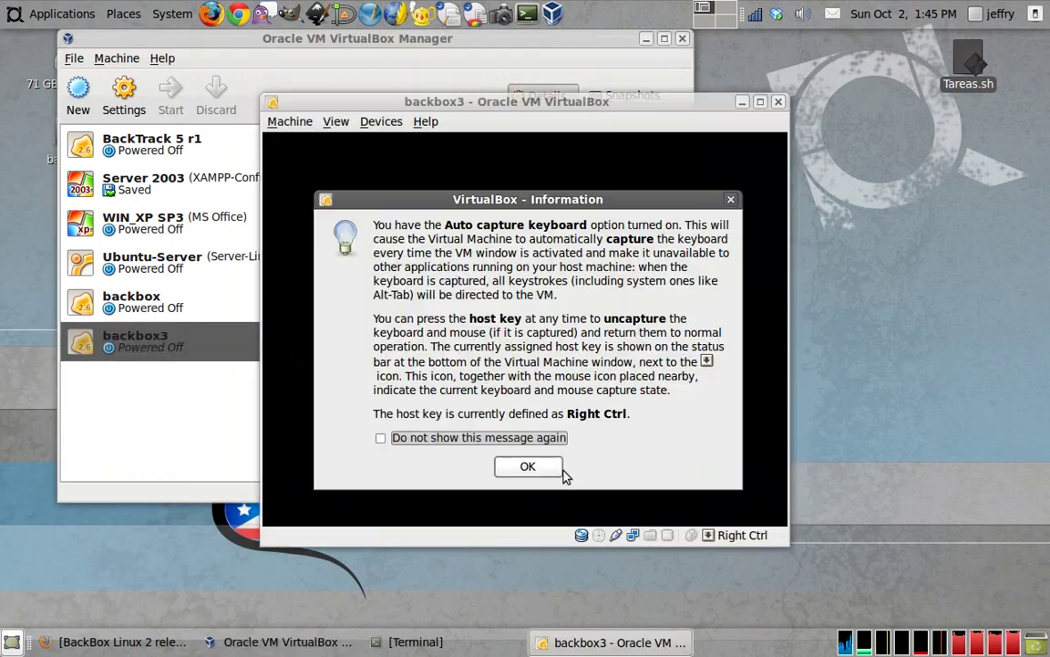
left_click(552, 469)
left_click(686, 495)
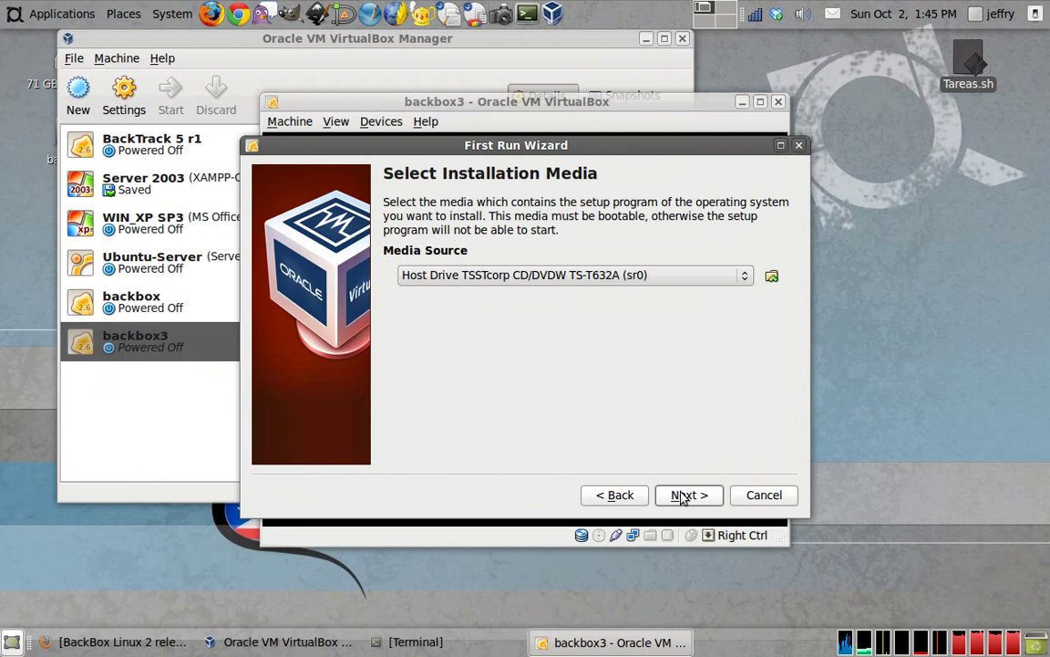
left_click(772, 277)
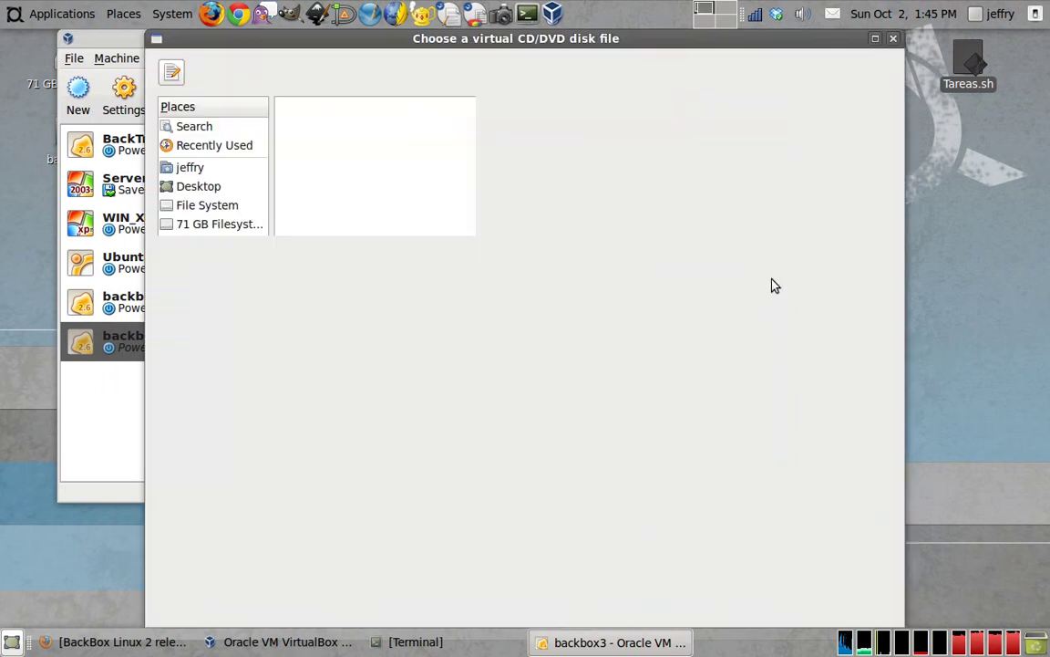
left_click(371, 245)
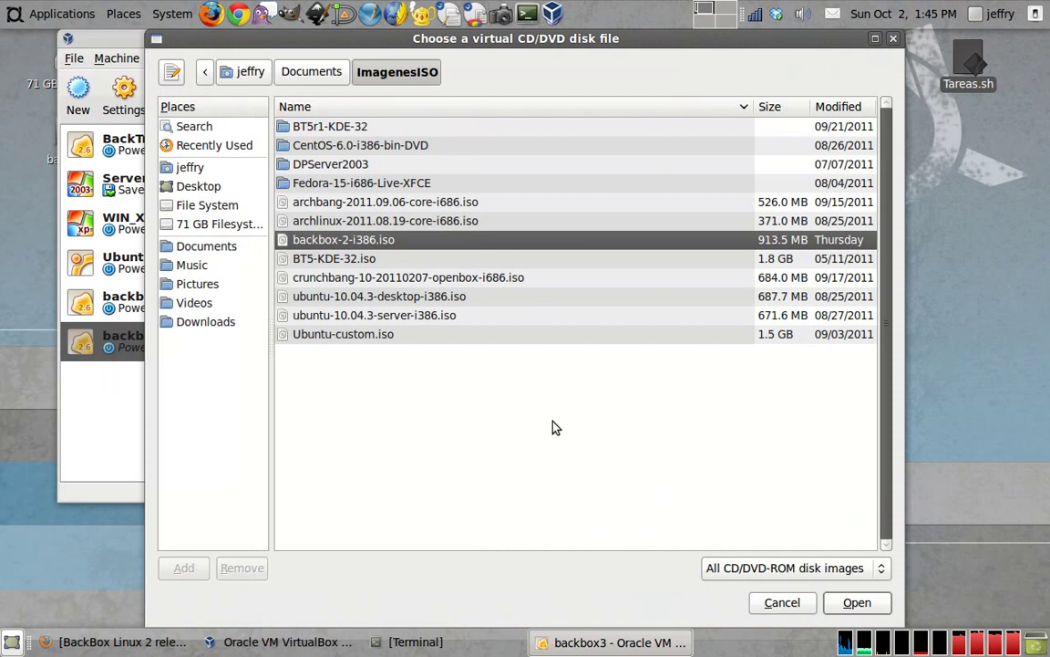
left_click(848, 603)
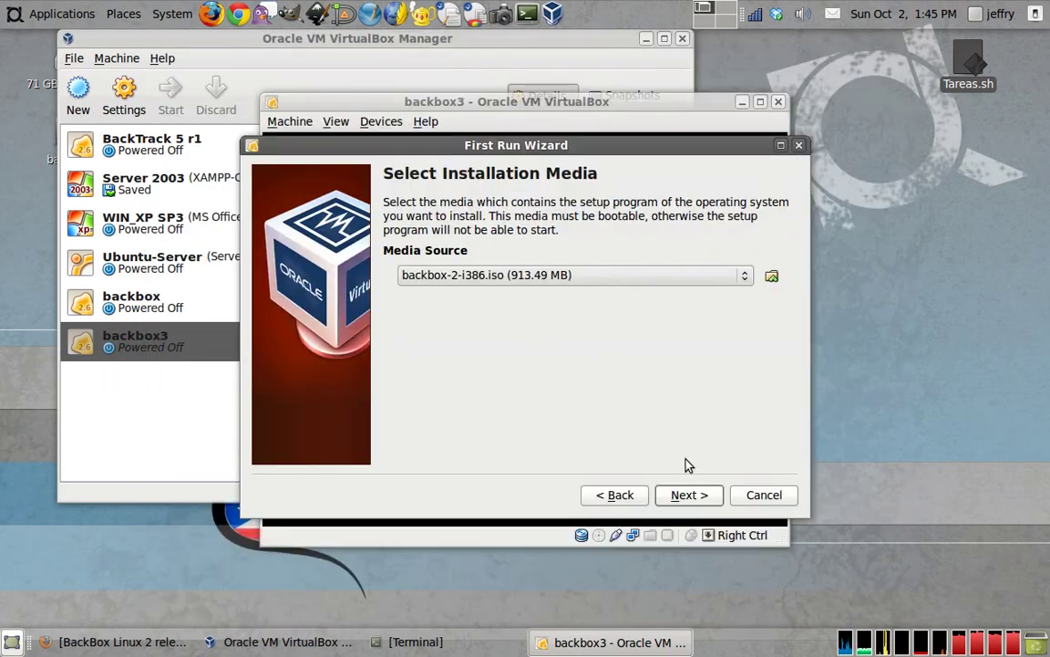
left_click(684, 494)
left_click(685, 493)
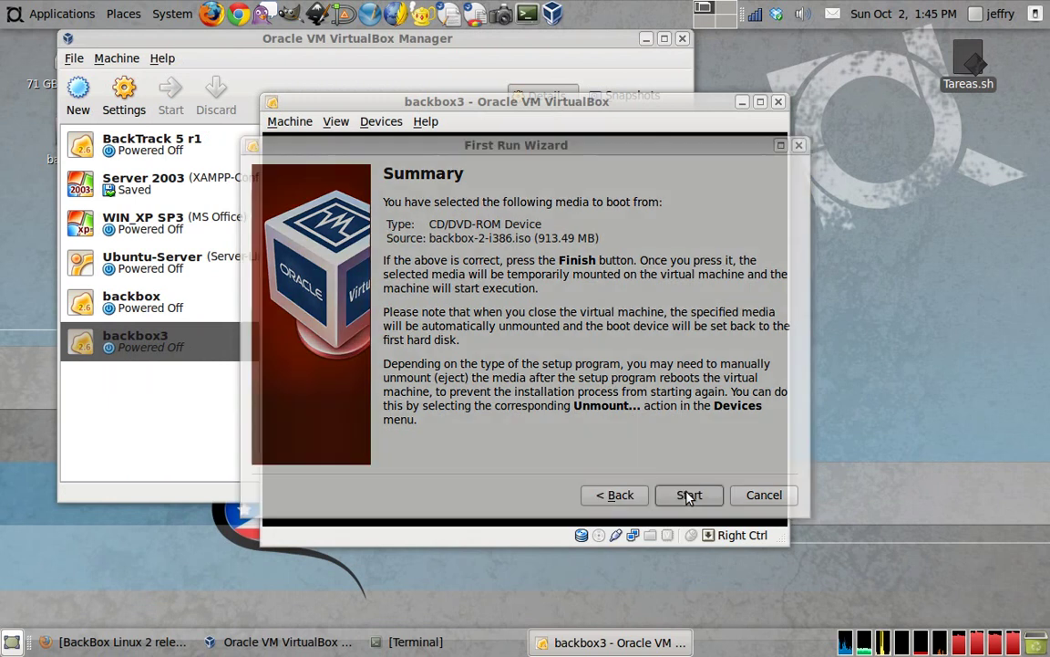
Step: Dismiss the startup information messages and boot the "US - Try BackBox without installing" entry
left_click(527, 477)
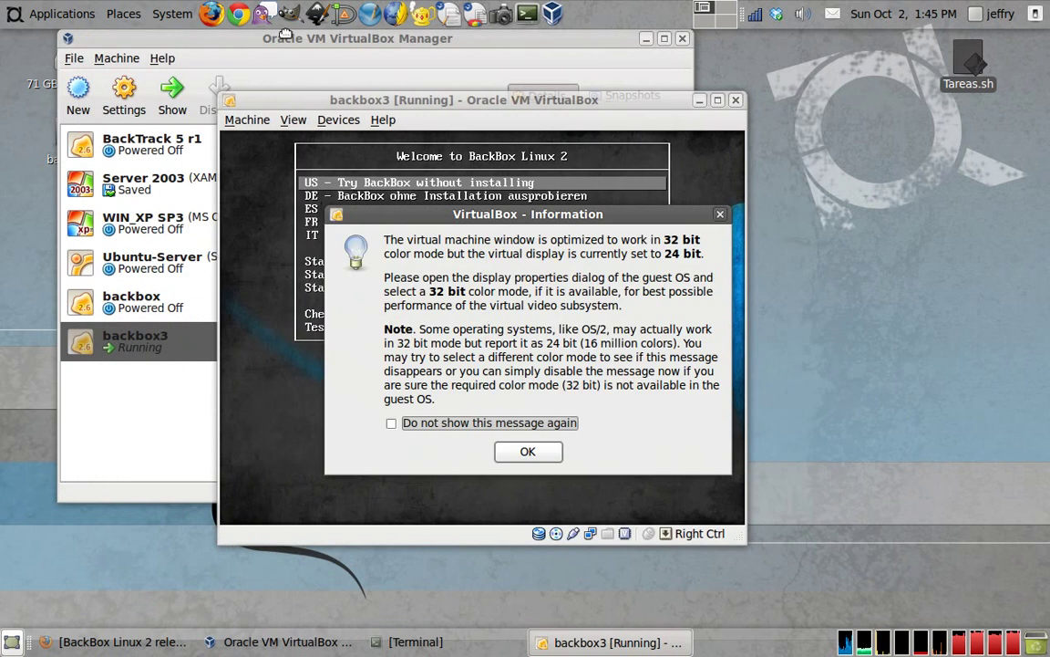
key("Return")
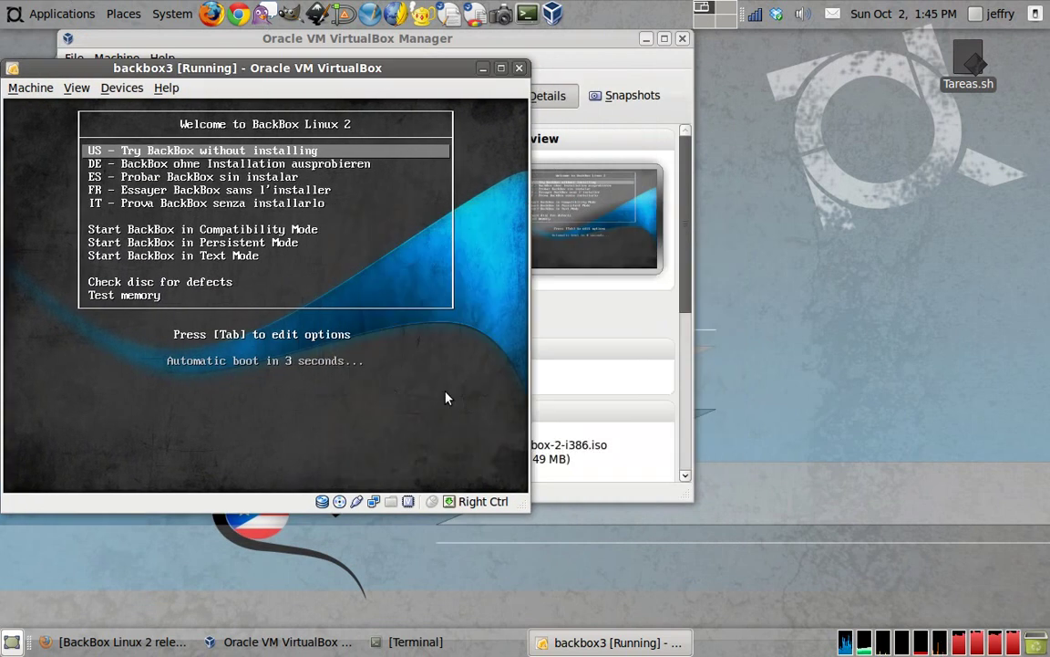
left_click(450, 407)
key("Return")
key("Return")
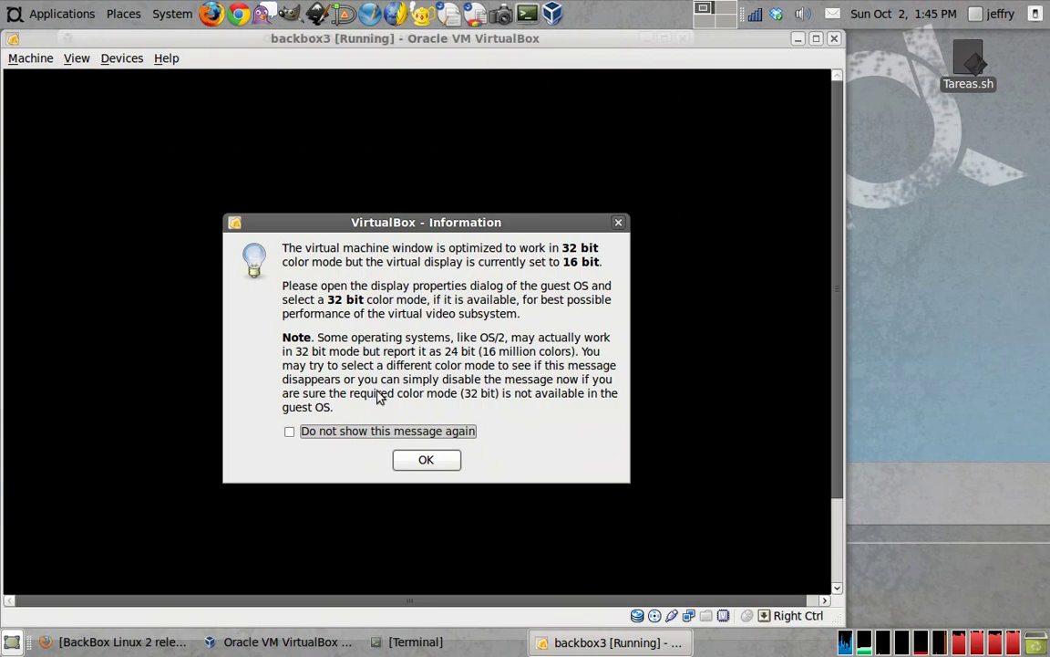
Step: Dismiss the color mode and mouse pointer integration messages while the BackBox live system boots
left_click(454, 644)
left_click(454, 644)
left_click(425, 469)
left_click(426, 462)
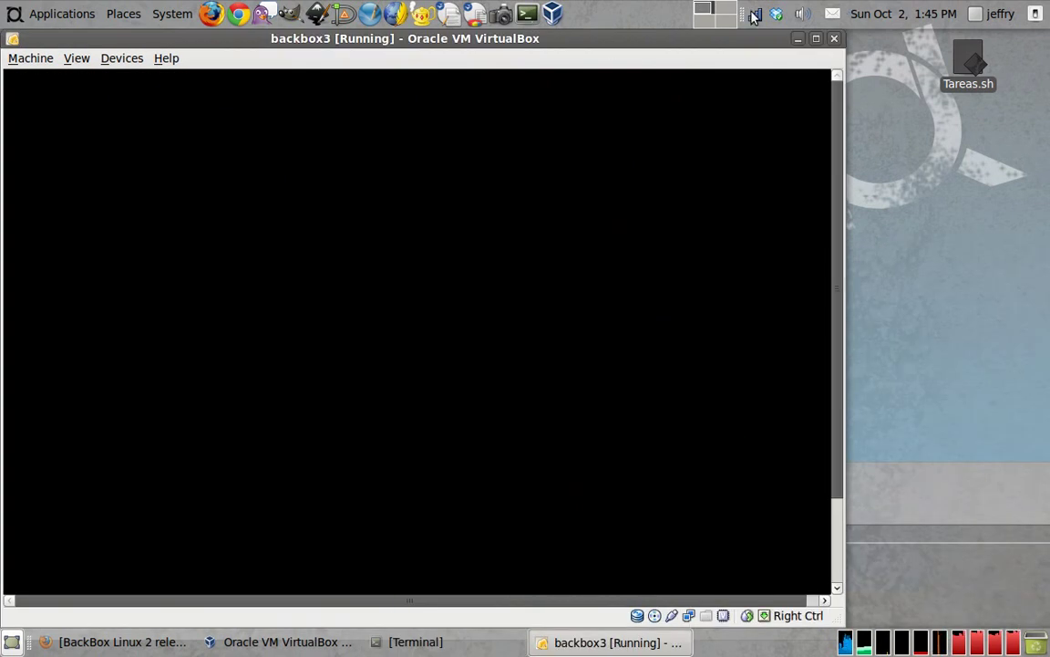
mouse_move(605, 38)
left_mouse_down()
mouse_move(593, 39)
mouse_move(610, 38)
left_mouse_up()
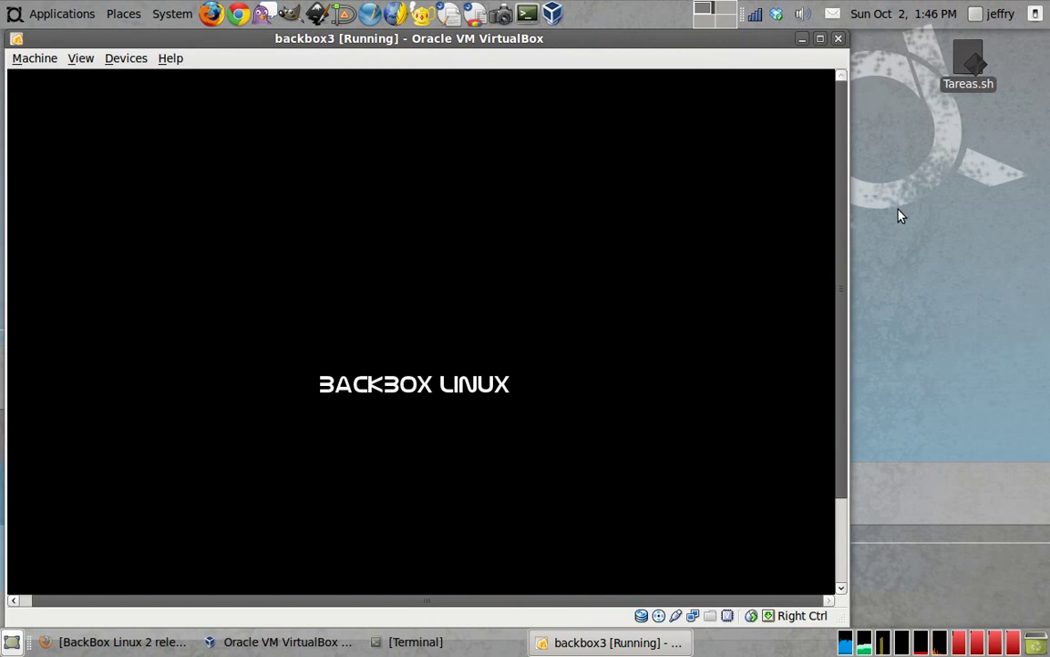
left_click_drag(846, 253, 839, 182)
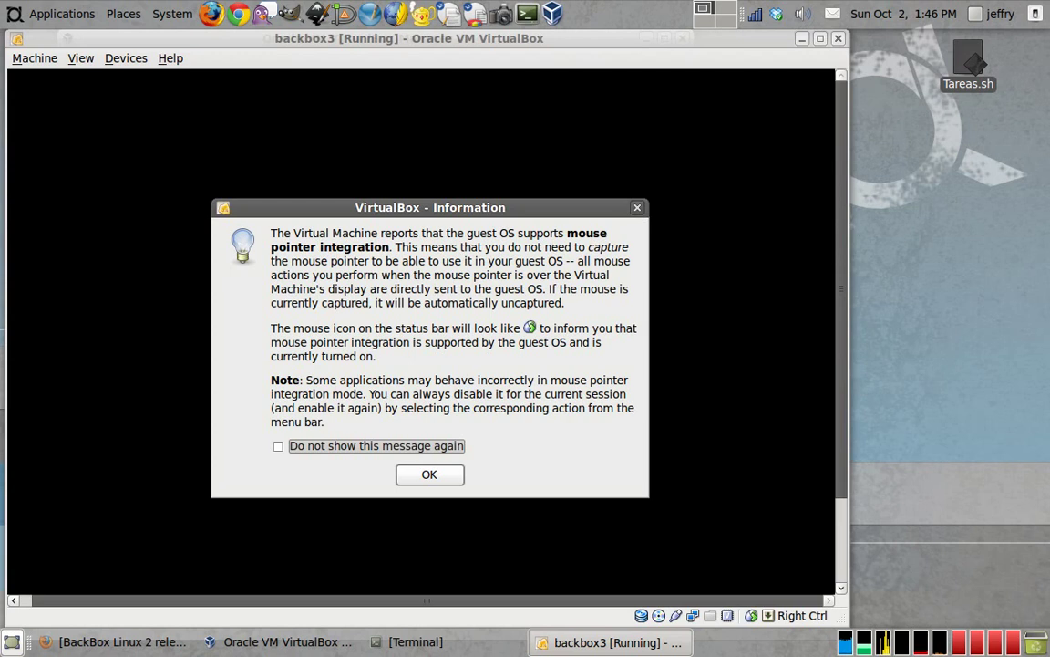
left_click(442, 478)
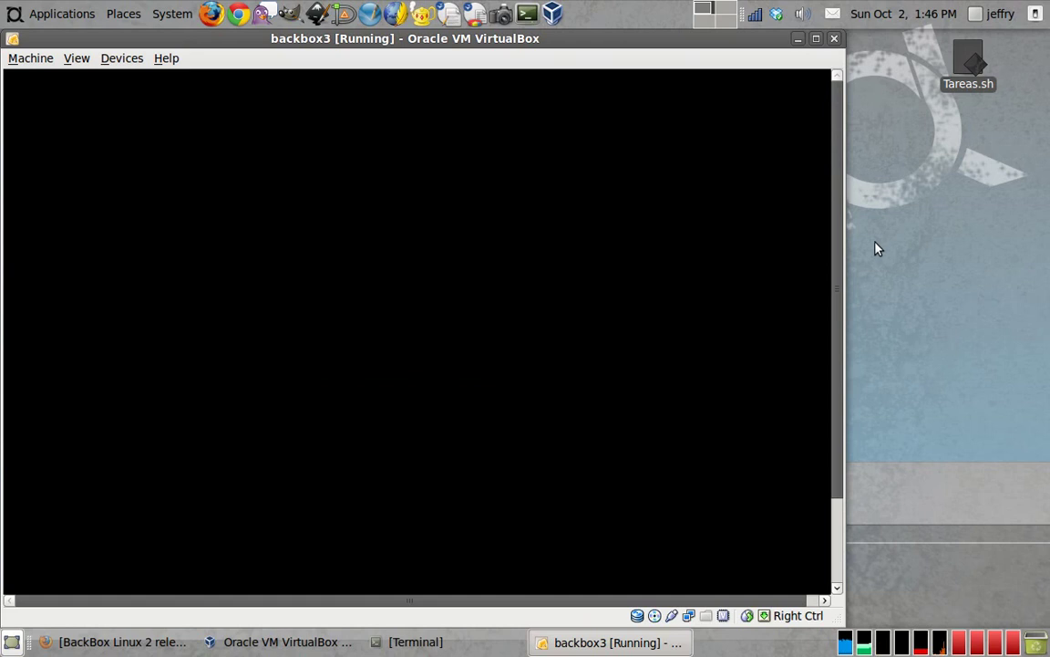
Step: Close the minimized browser window showing the BackBox release page
left_click_drag(839, 285, 832, 244)
right_click(146, 638)
left_click(161, 620)
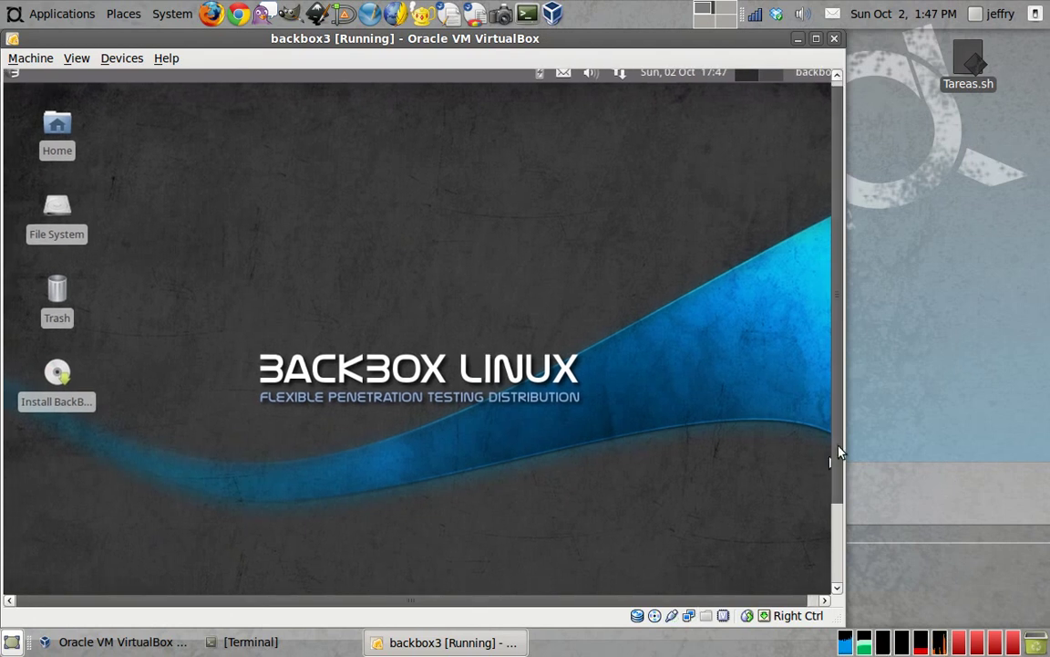
Step: Launch the BackBox Linux installer from the guest desktop and continue with English as the language
right_click(66, 384)
left_click(67, 384)
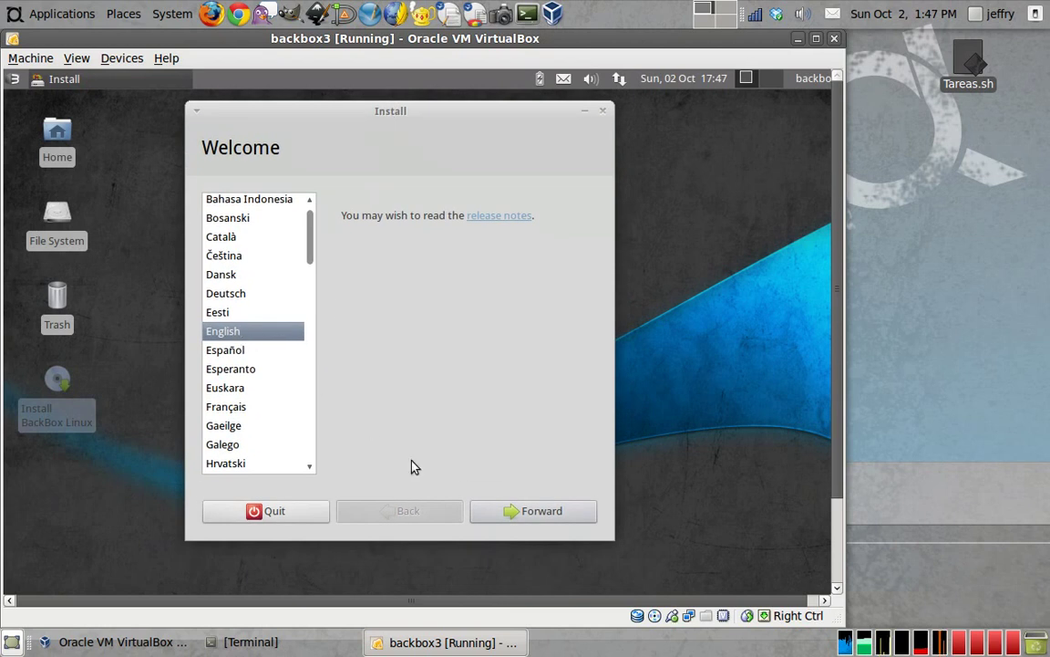
left_click(508, 511)
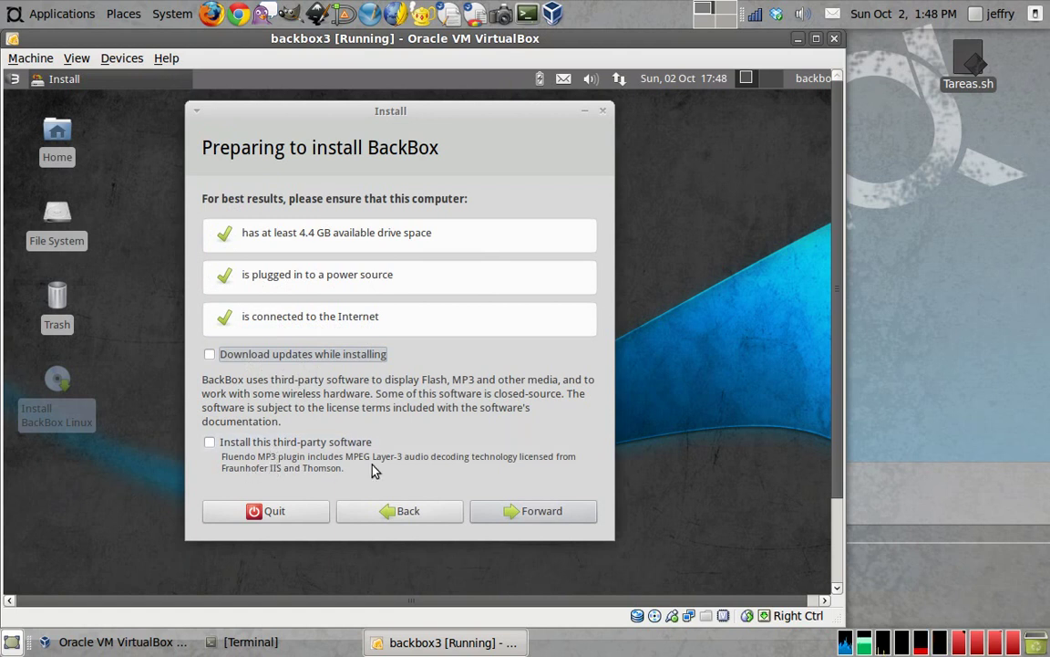
Step: Skip the optional updates and third-party software, choose to erase the disk and install BackBox on the 8.6 GB drive, and start the installation
left_click(502, 510)
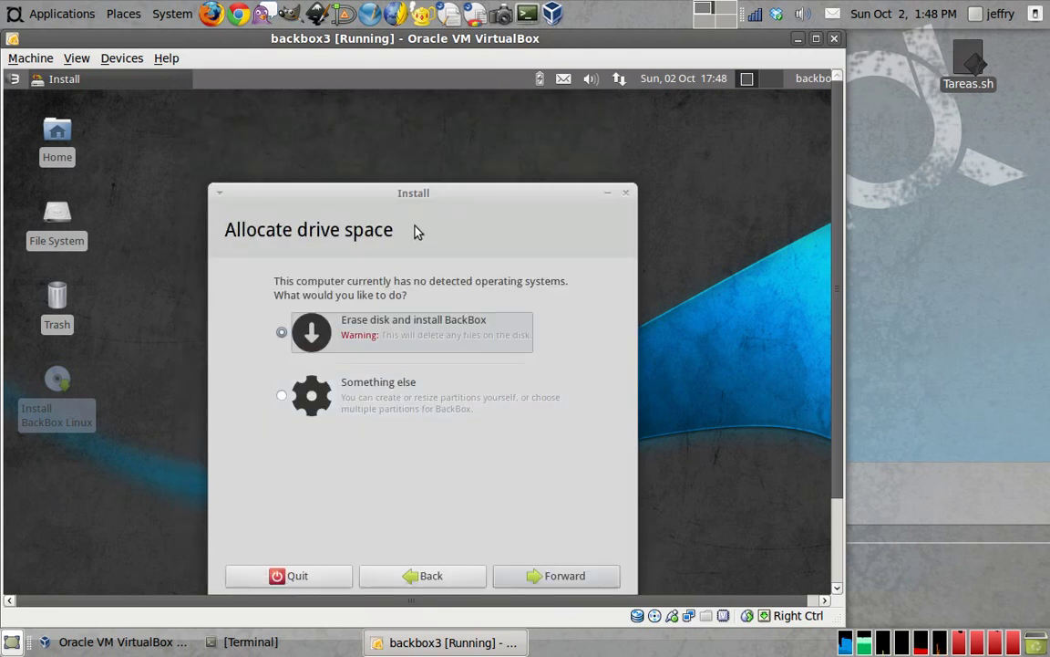
left_click_drag(413, 202, 416, 141)
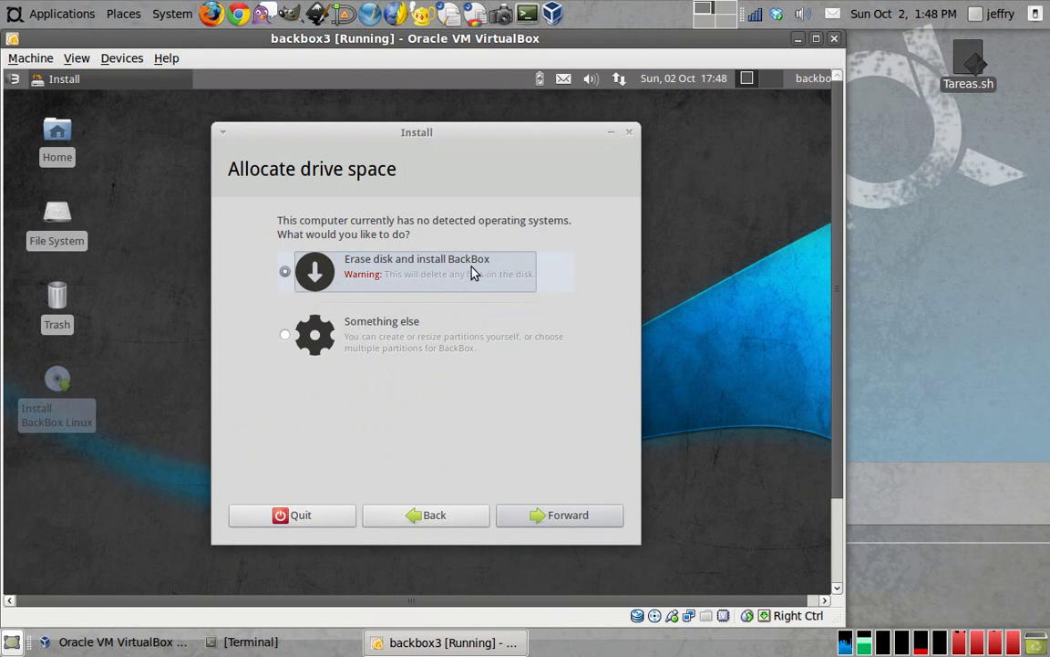
left_click(572, 517)
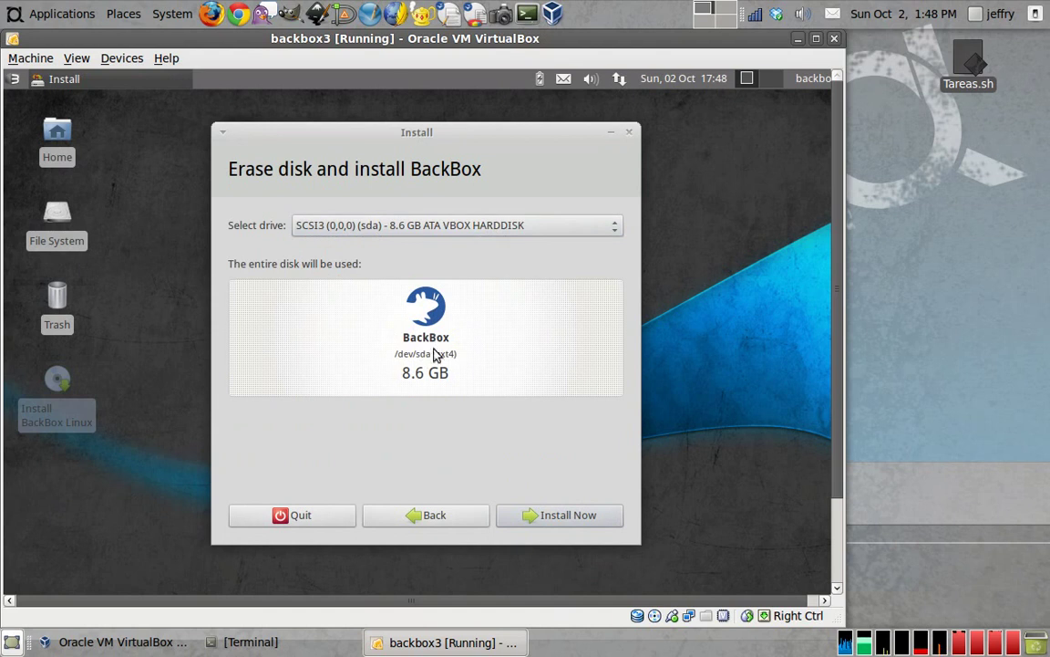
left_click(561, 515)
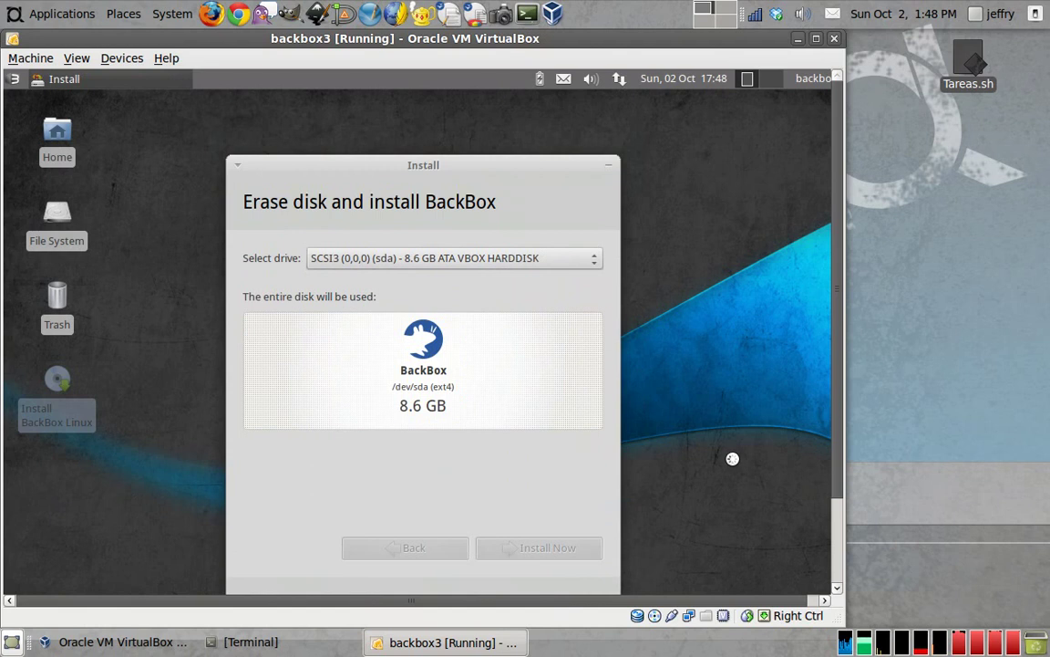
Step: Accept Puerto Rico as the location and choose the USA - International (with dead keys) keyboard layout
left_click_drag(441, 169, 428, 102)
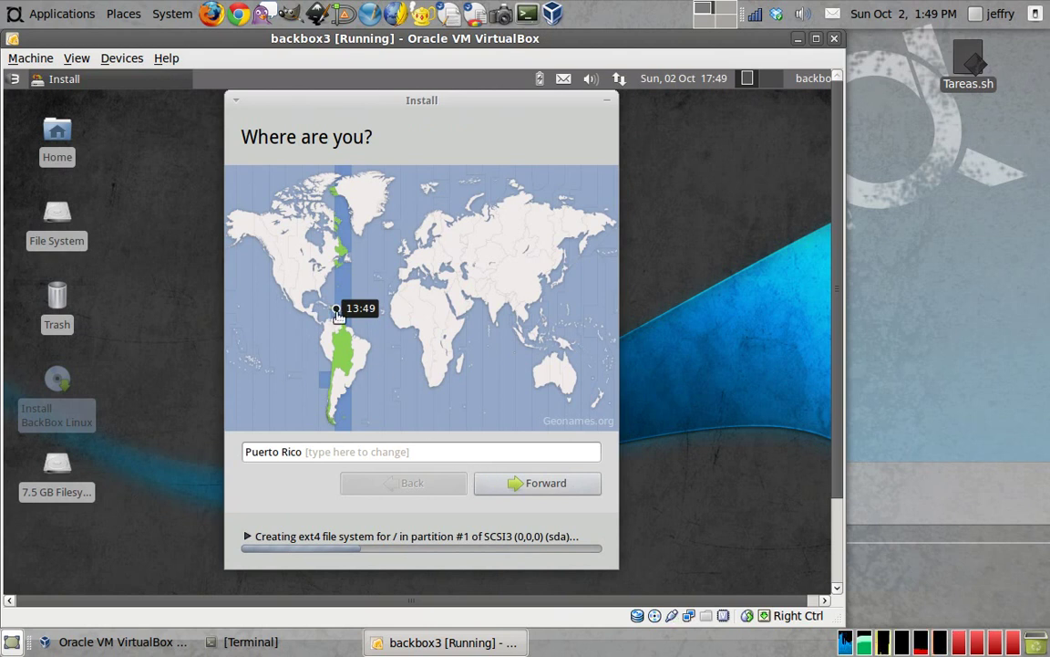
left_click(535, 486)
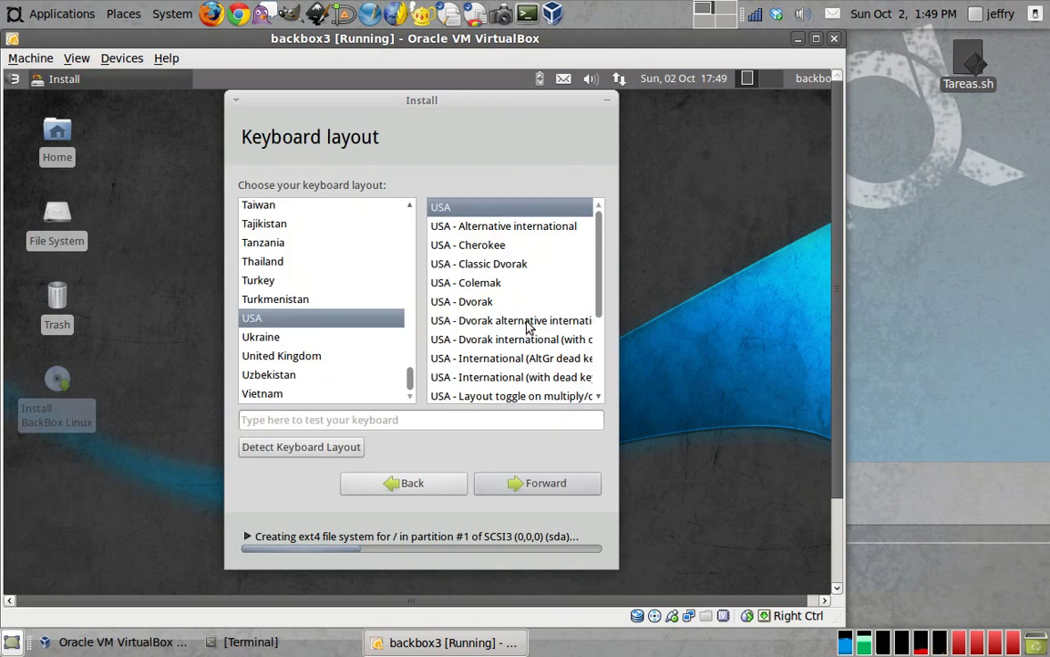
left_click(526, 377)
left_click(533, 479)
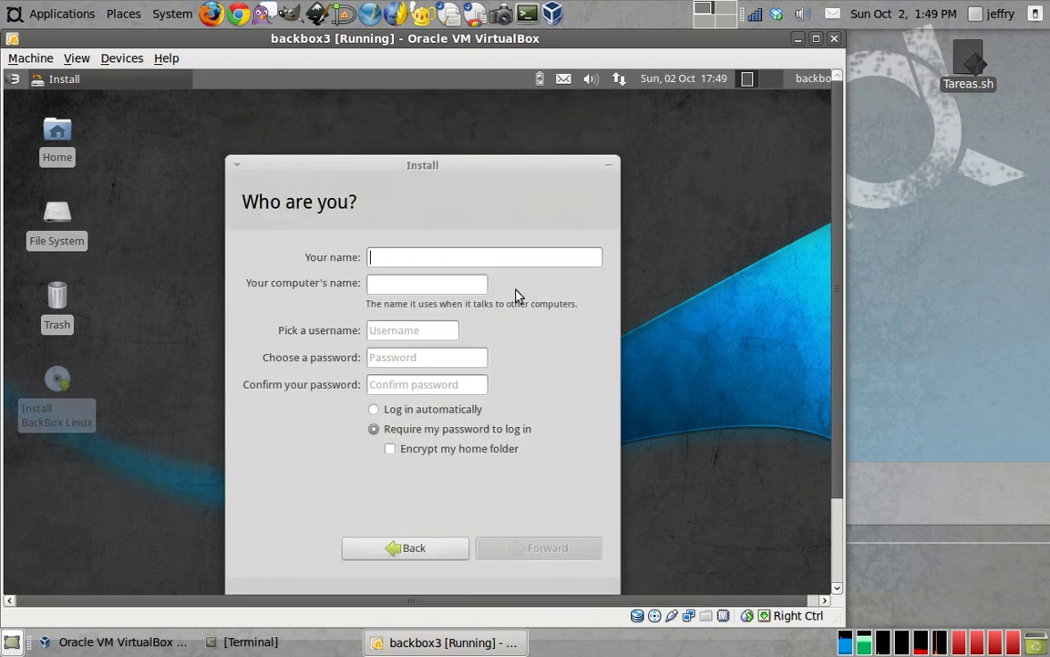
Step: Fill in the user's name, enter and confirm the account password, and submit the user details with the password required at login
type("jeffry")
key("Tab")
key("Tab")
key("Tab")
type("••••••••••••")
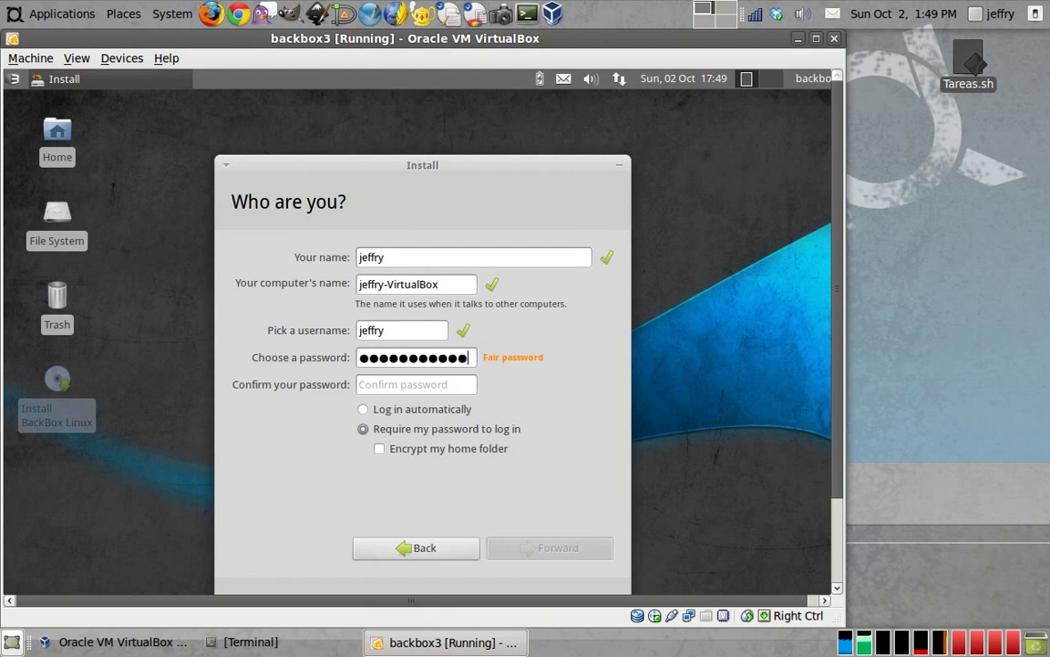
left_click(467, 384)
type("••••••••••")
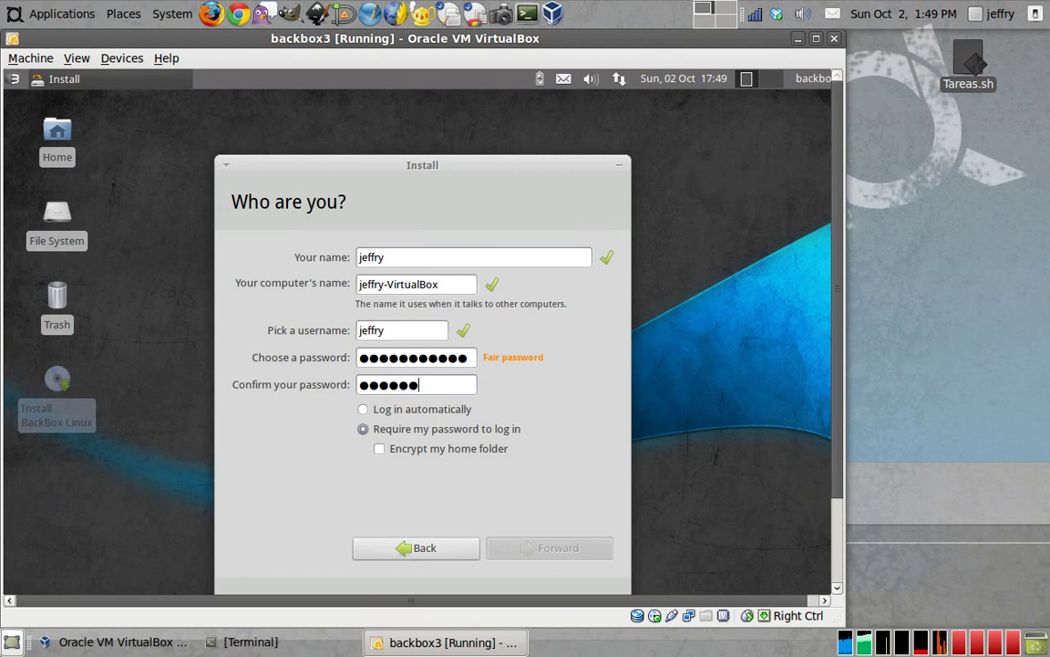
type("••")
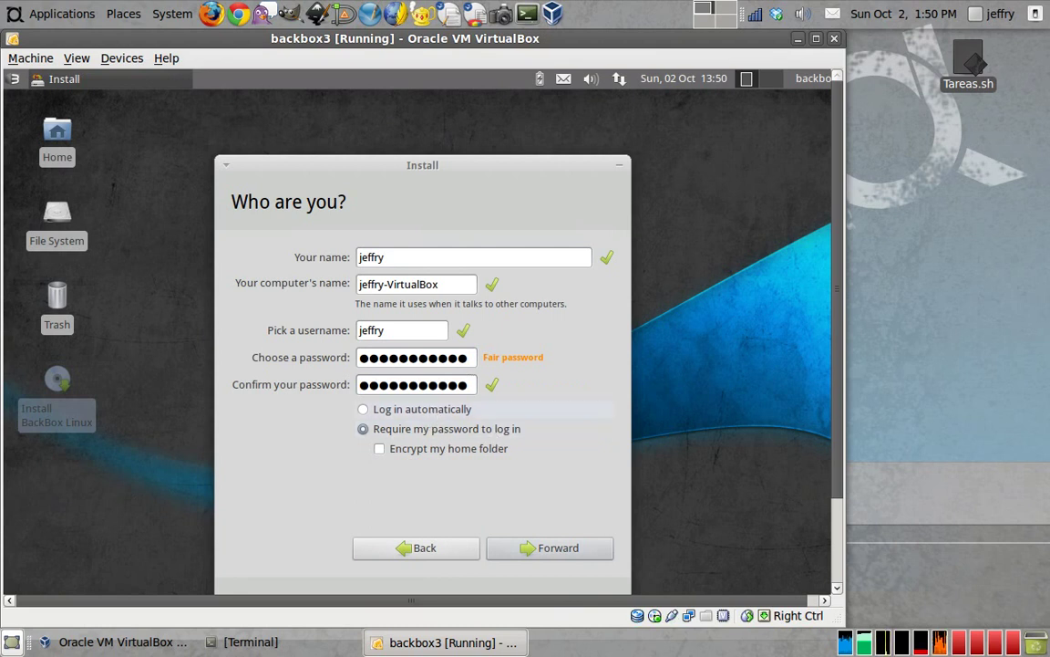
left_click(519, 550)
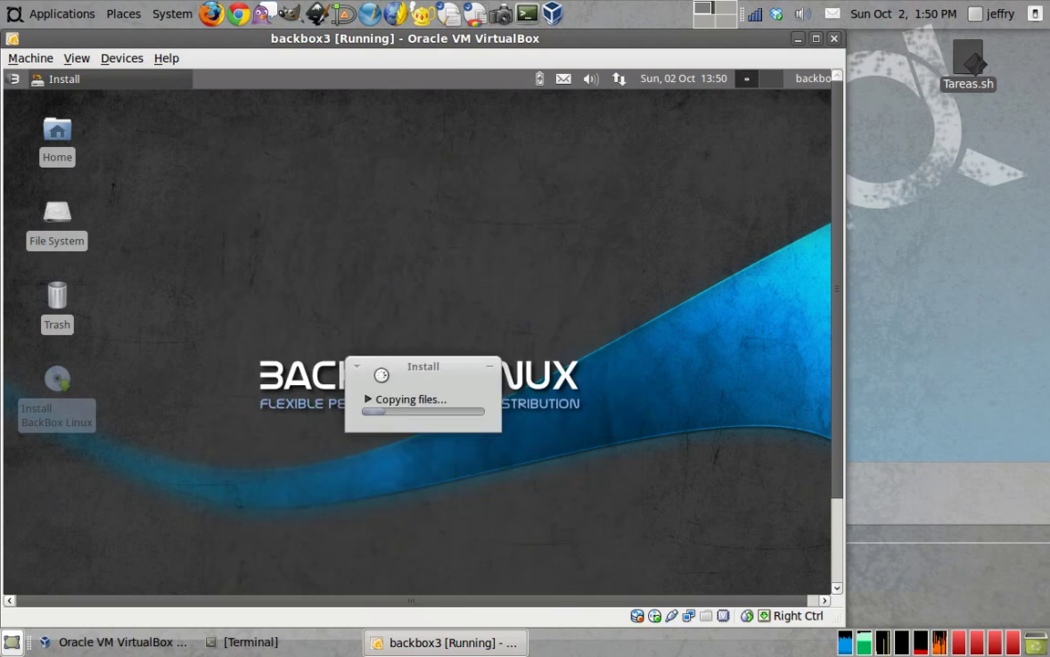
Step: While the files are copied, examine the virtual CD/DVD device options for removing the installation disk, leaving it inserted
left_click_drag(407, 372, 408, 349)
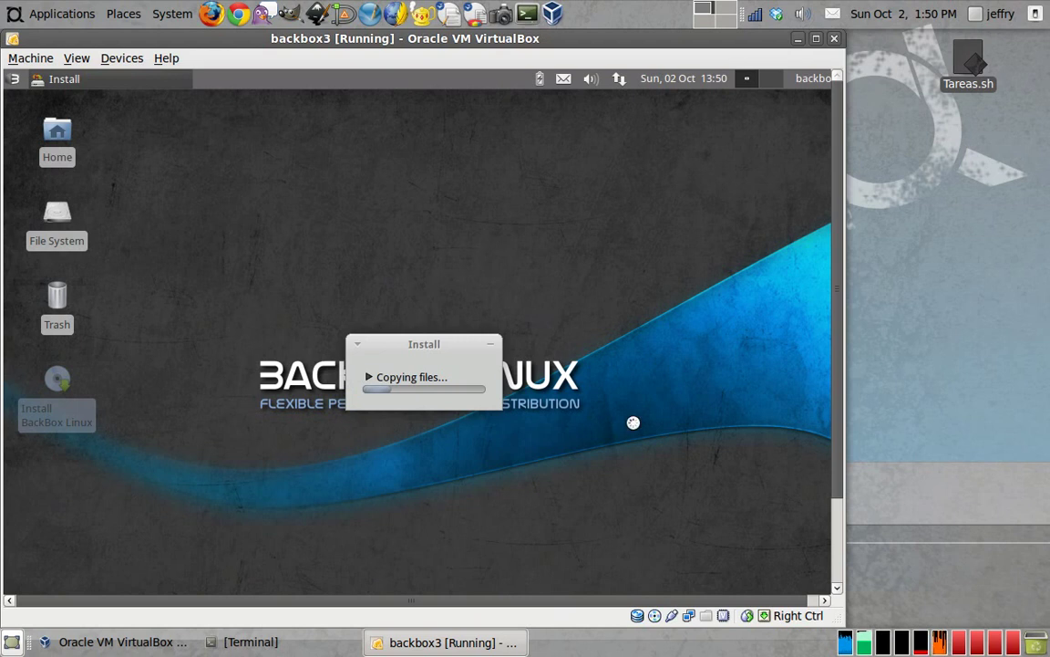
left_click(122, 60)
mouse_move(129, 76)
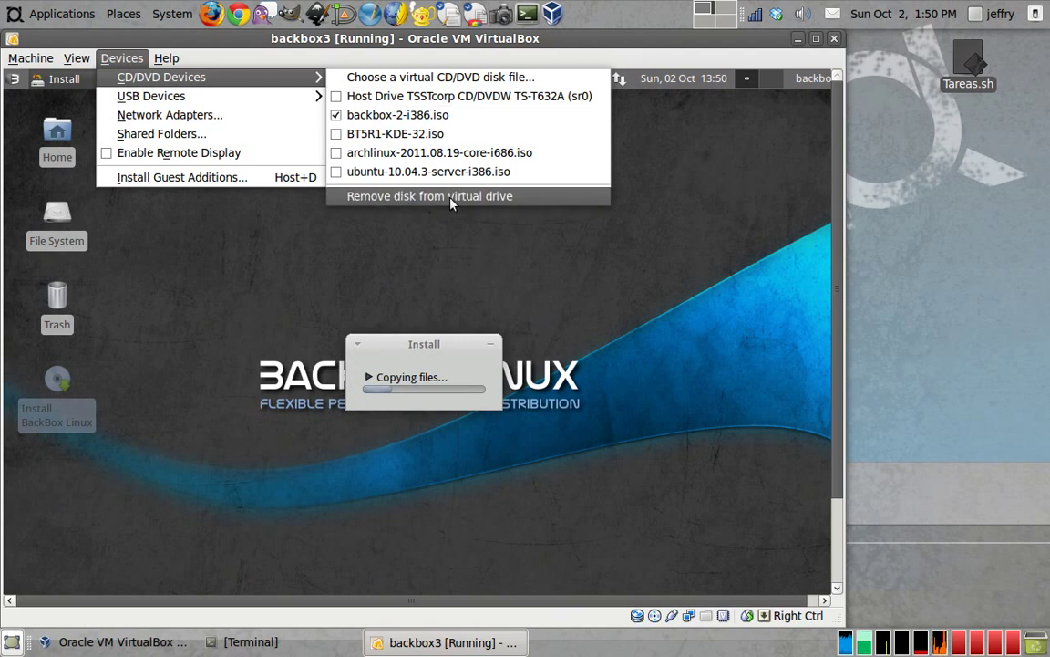
left_click(506, 224)
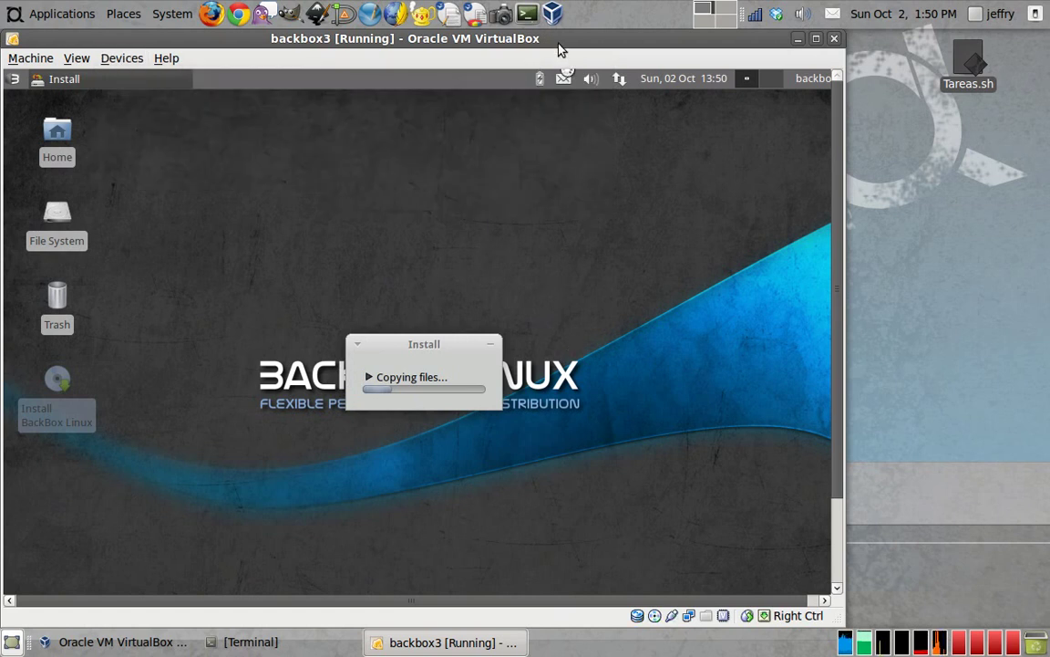
Step: Switch to the Terminal window that is running the screen capture
left_click_drag(557, 40, 553, 35)
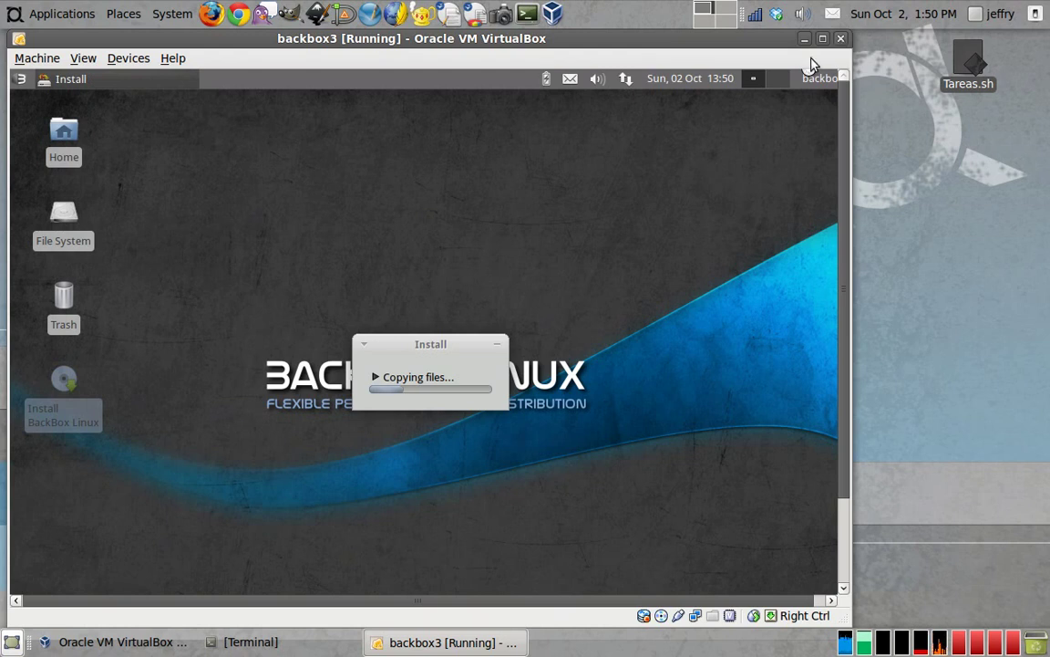
left_click(251, 642)
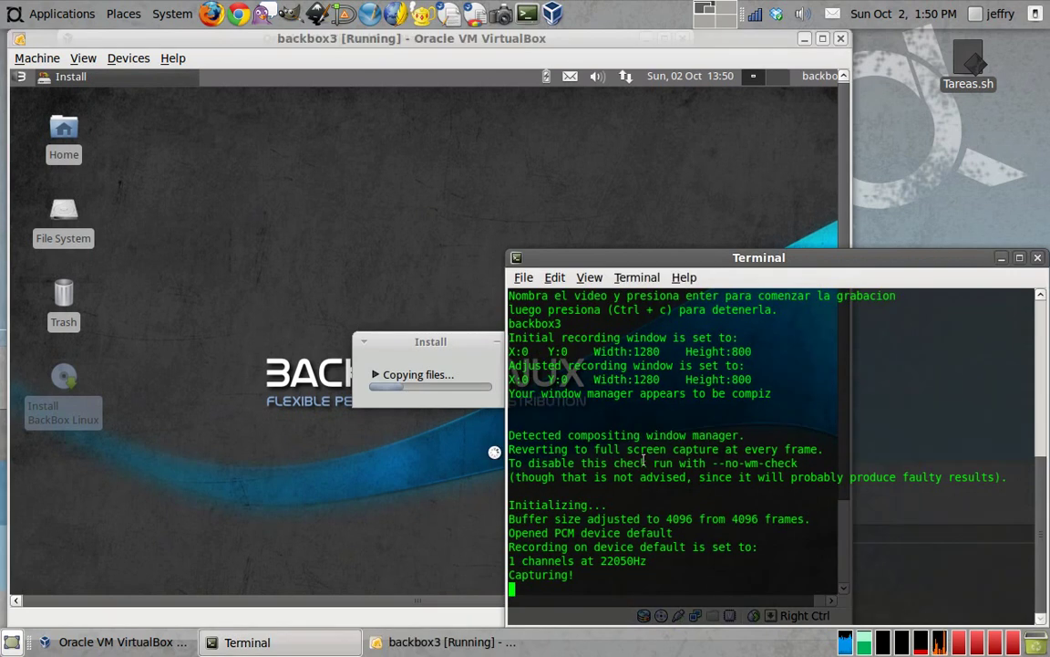